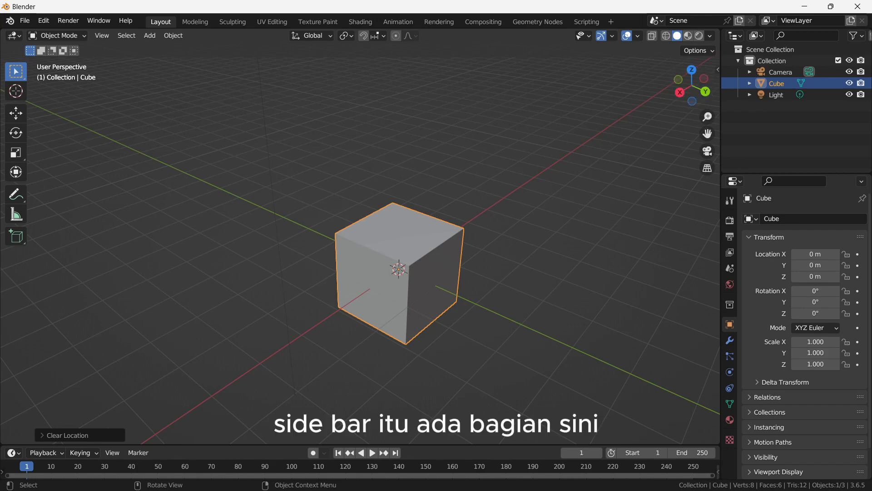
- Toggle the 3D viewport's sidebar a few times and leave it shown with the cube's transform values
key(n)
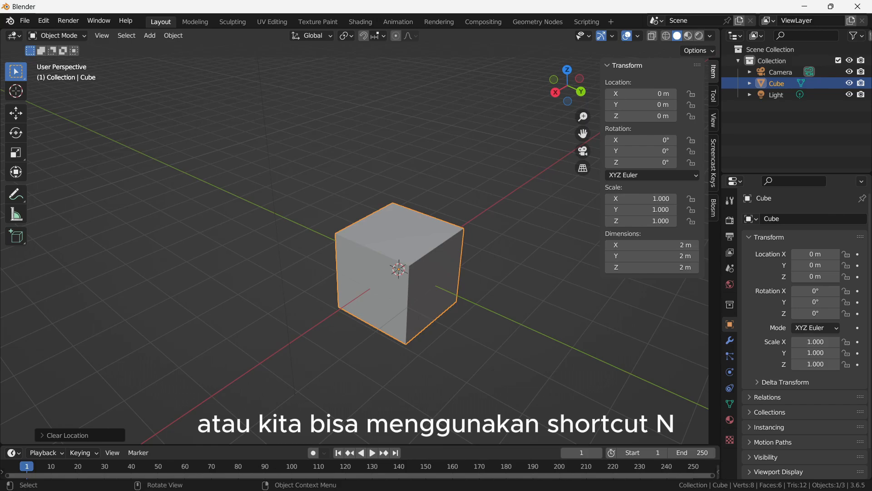
key(n)
key(n)
key(n)
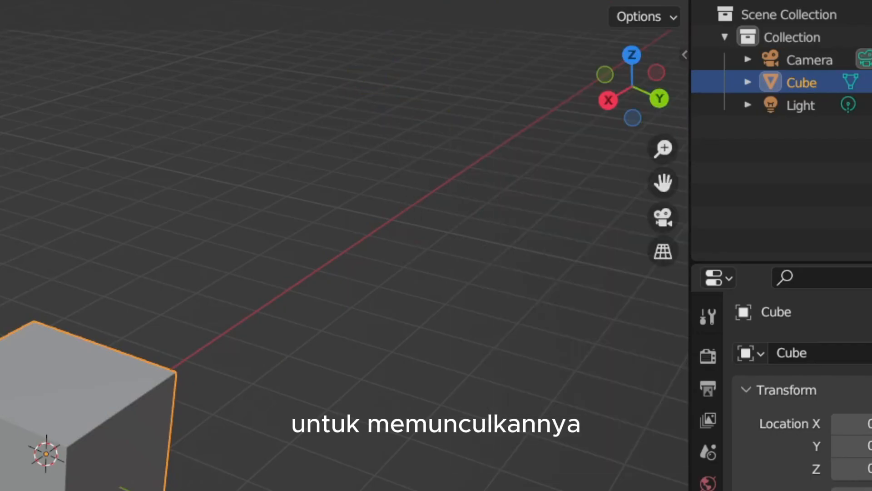
key(n)
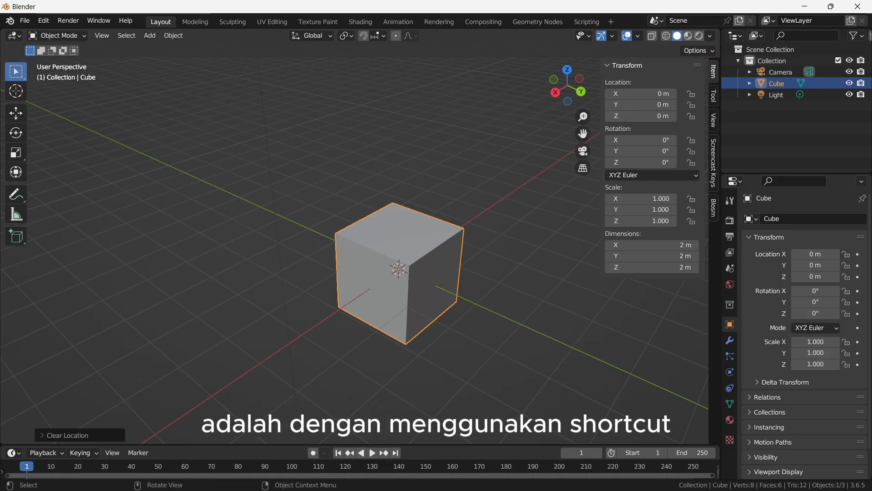
- Try moving, rotating and scaling the cube freely, and cancel the transform
shift+middle_drag(399, 269, 356, 261)
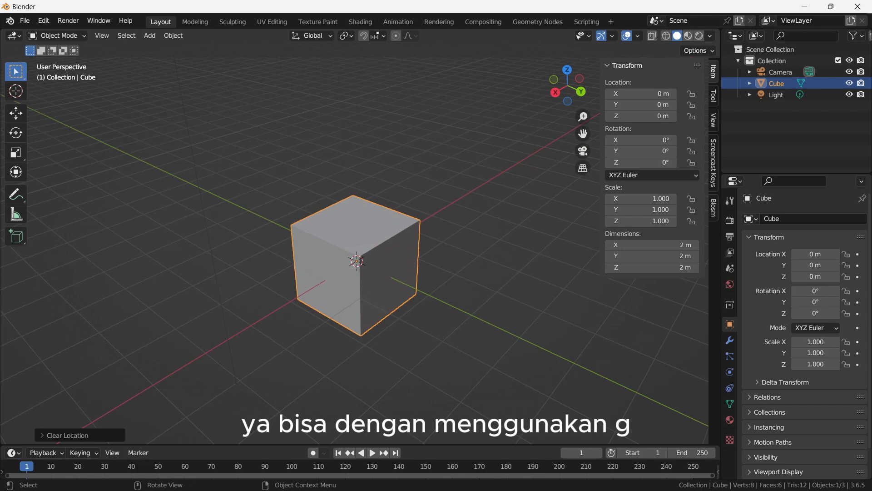
key(g)
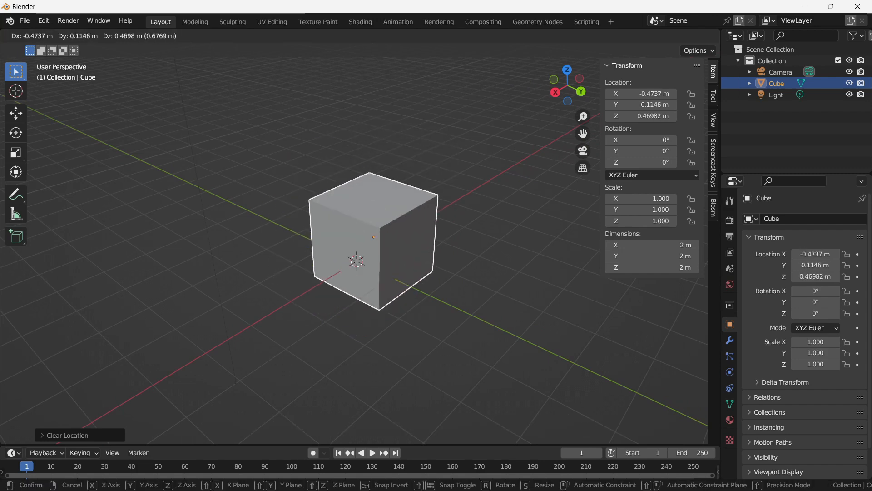
key(r)
key(s)
key(Escape)
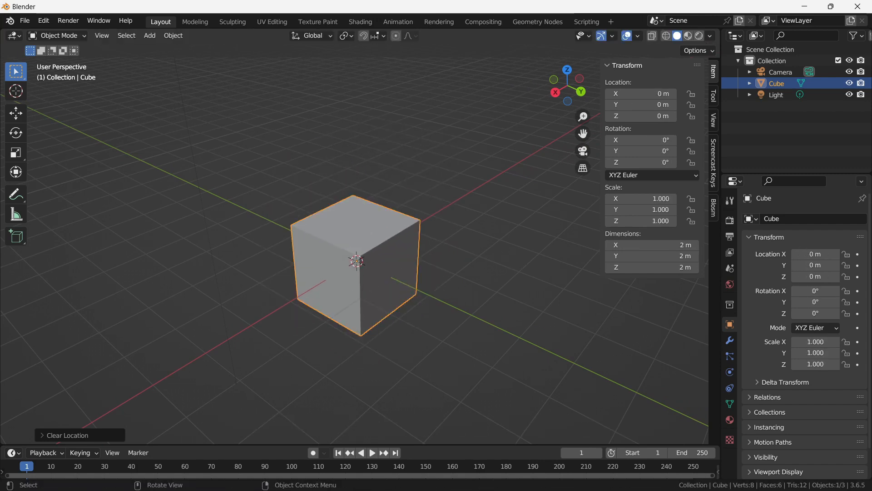
- Enable the Screencast Keys display in the sidebar and hide the sidebar again
click(713, 163)
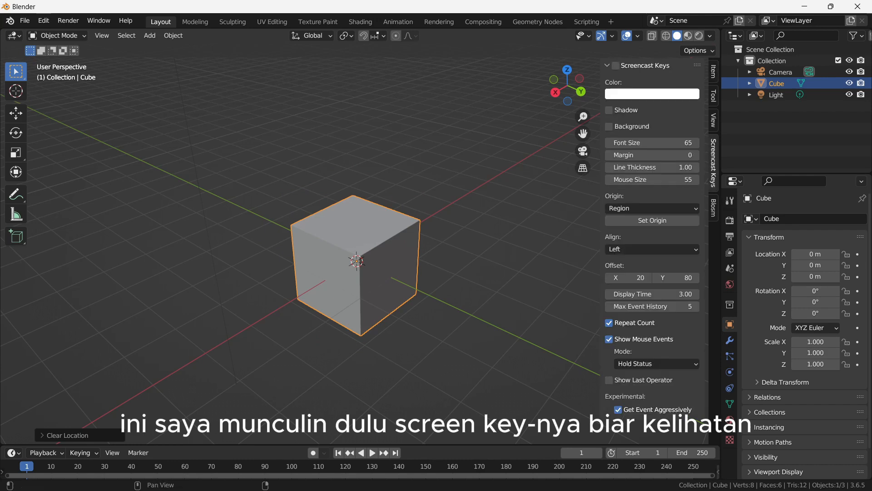
click(616, 65)
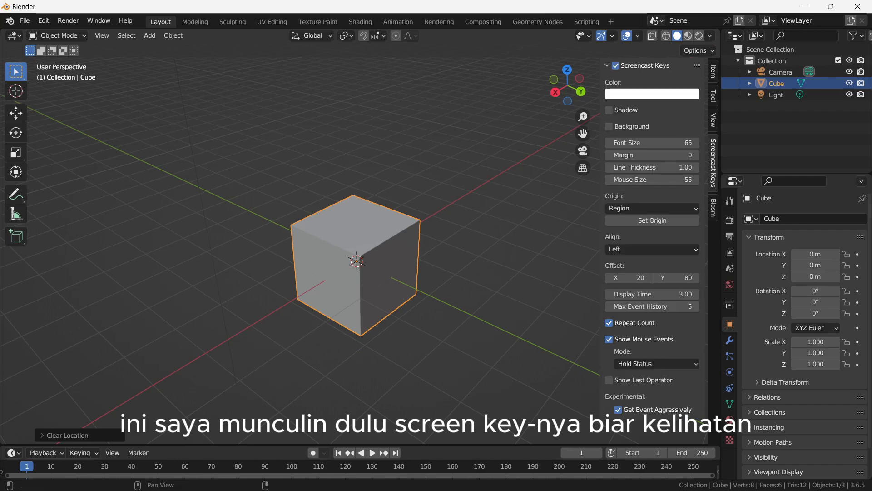
middle_drag(436, 218, 450, 223)
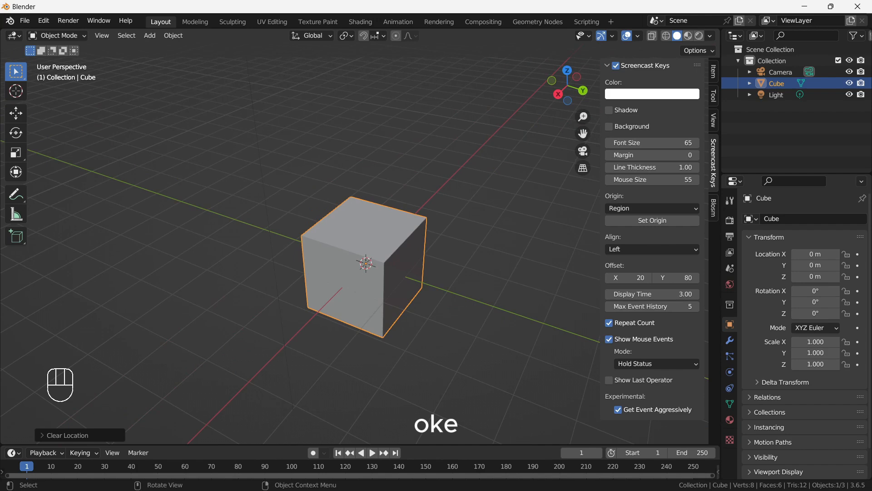
key(n)
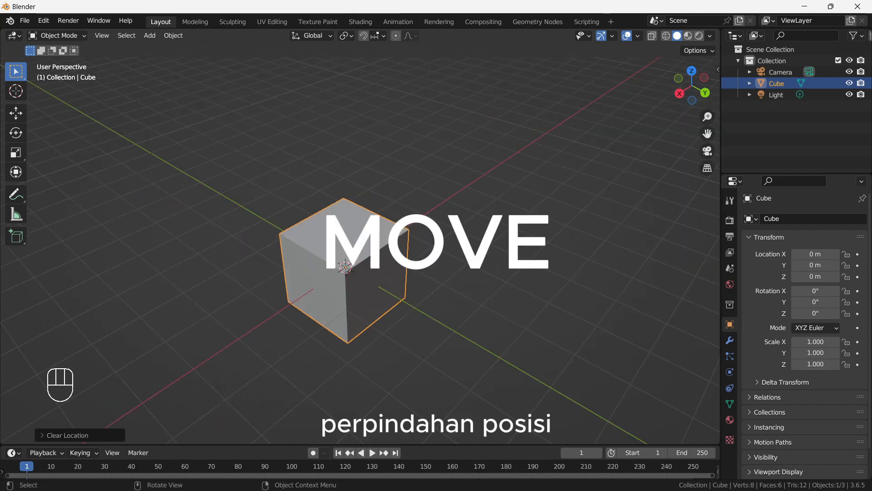
- Activate the Move tool to show the move gizmo on the selected cube
scroll(359, 247, down, 2)
middle_drag(359, 248, 351, 241)
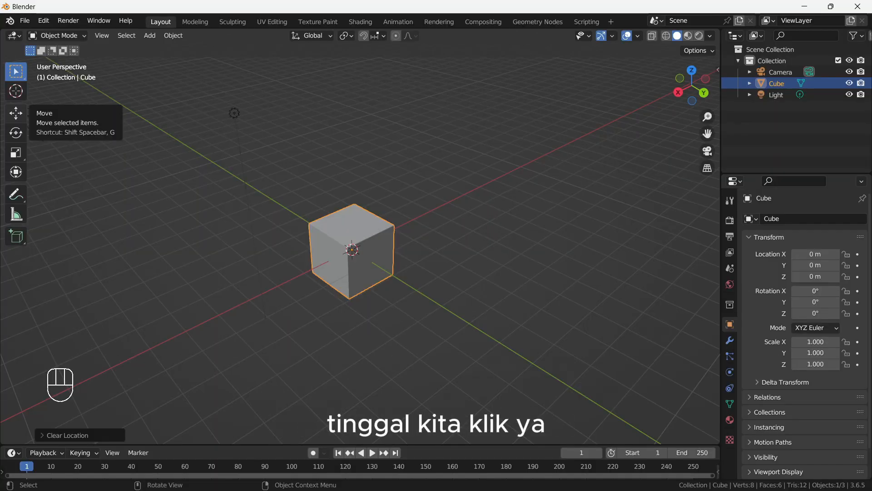
click(31, 171)
scroll(345, 254, up, 4)
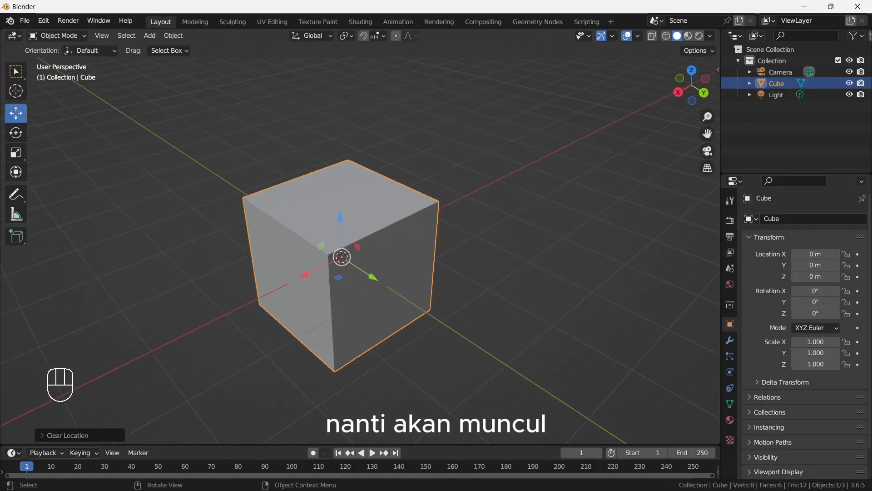
- Move the cube with the gizmo to about X -0.98 m, Y -0.43 m, shift it along Z, and clear its location
shift+middle_drag(345, 255, 380, 253)
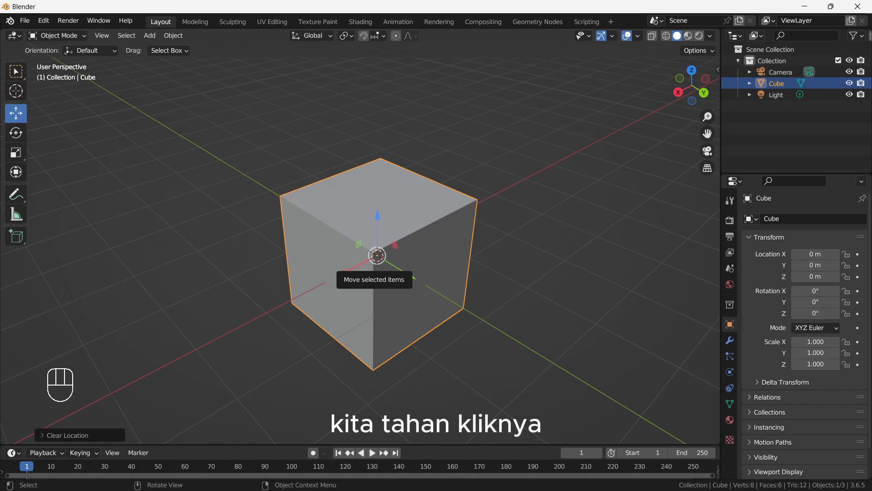
drag(395, 247, 436, 241)
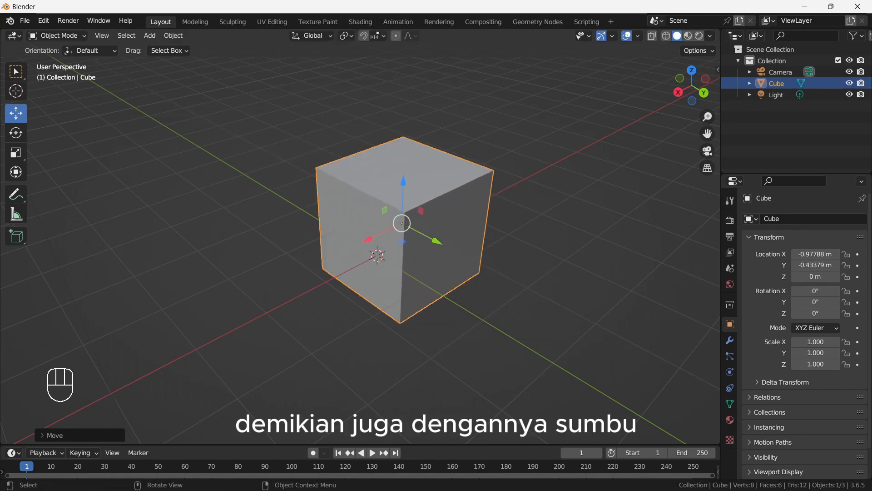
mouse_move(401, 184)
mouse_down()
mouse_move(406, 121)
mouse_move(403, 204)
mouse_move(404, 167)
mouse_up()
key(alt+g)
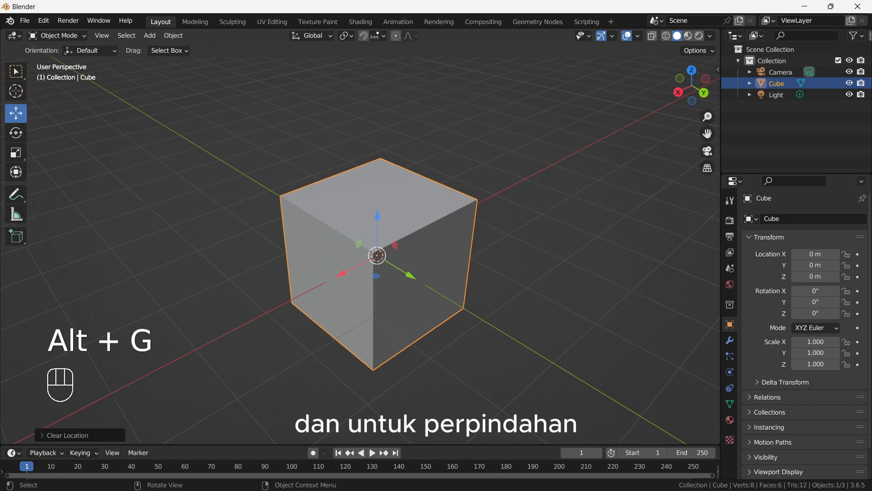
- Try gizmo moves of about -3.92 m along X and -4.21 m along Y, undoing the first and cancelling the second
drag(342, 273, 496, 194)
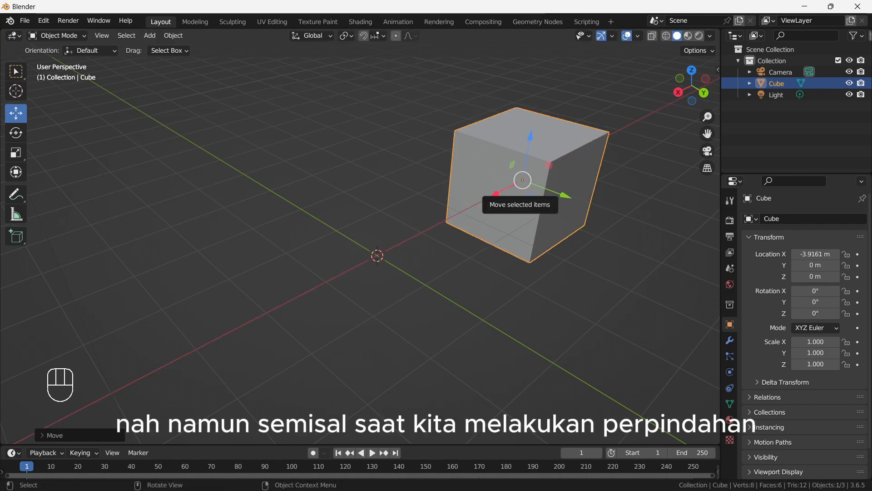
key(ctrl+z)
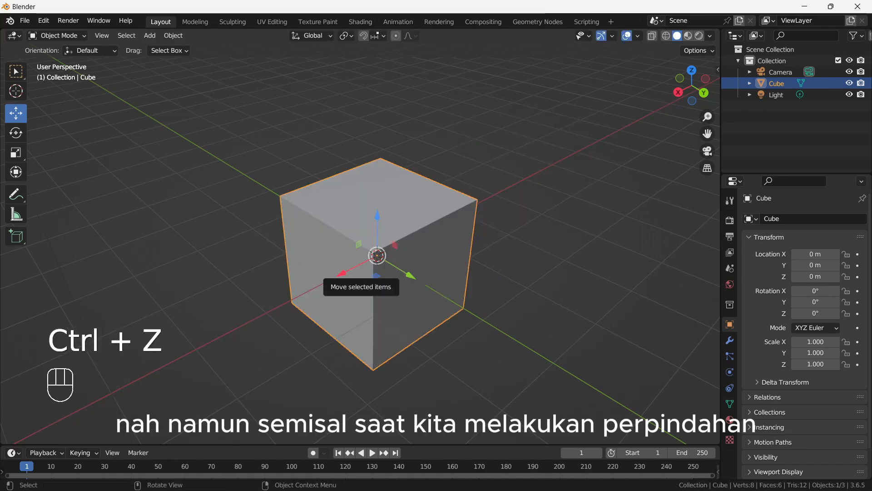
drag(409, 275, 263, 186)
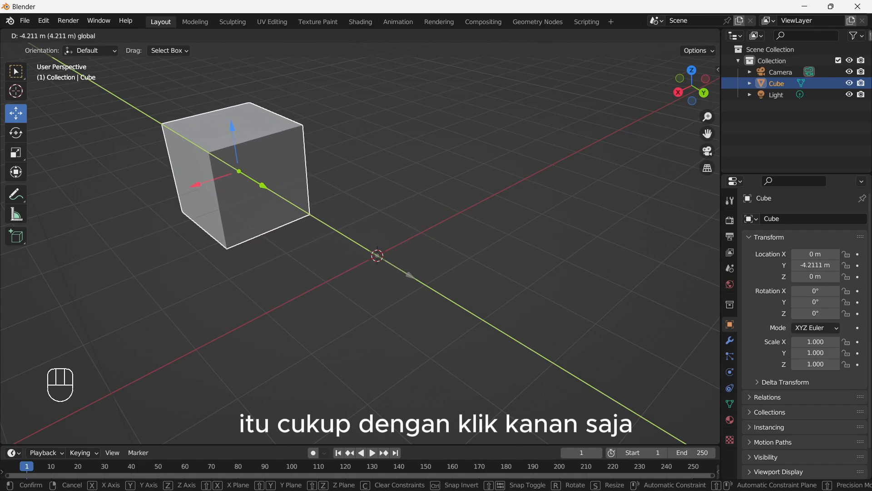
right_click(263, 186)
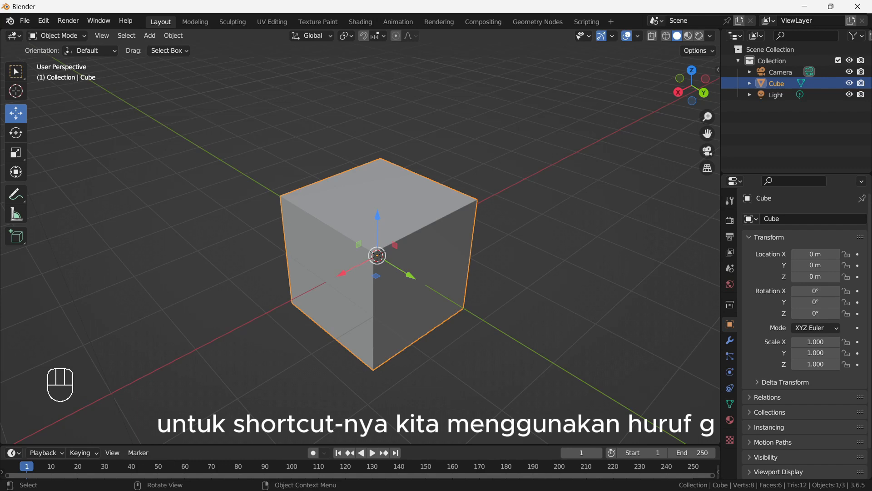
- Try a free Grab of the cube and a Grab of about -4.28 m along global X, cancelling each
scroll(375, 255, down, 1)
key(g)
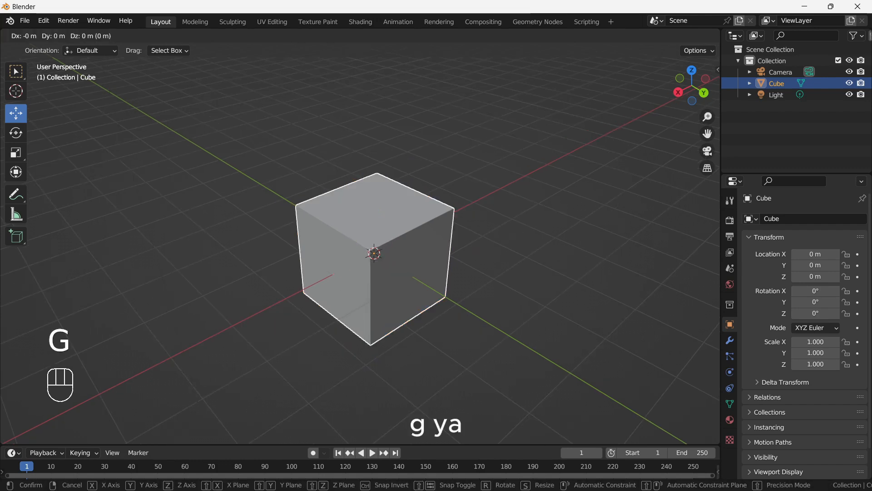
key(Escape)
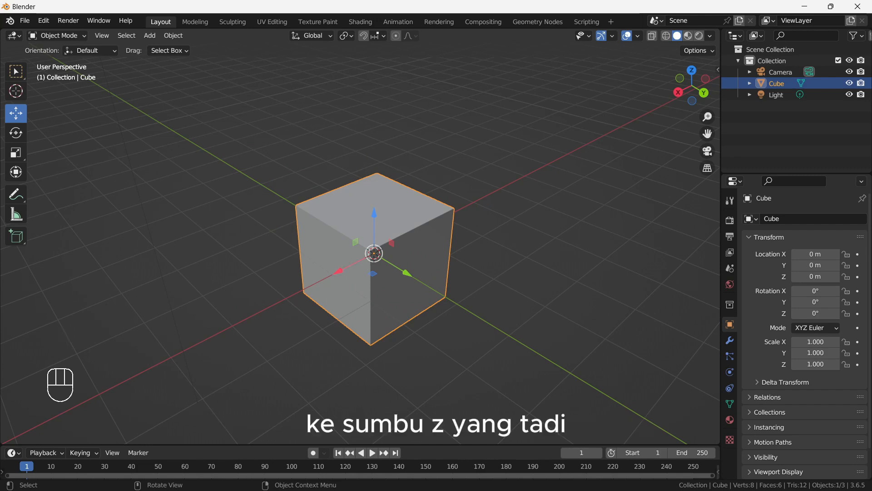
key(g)
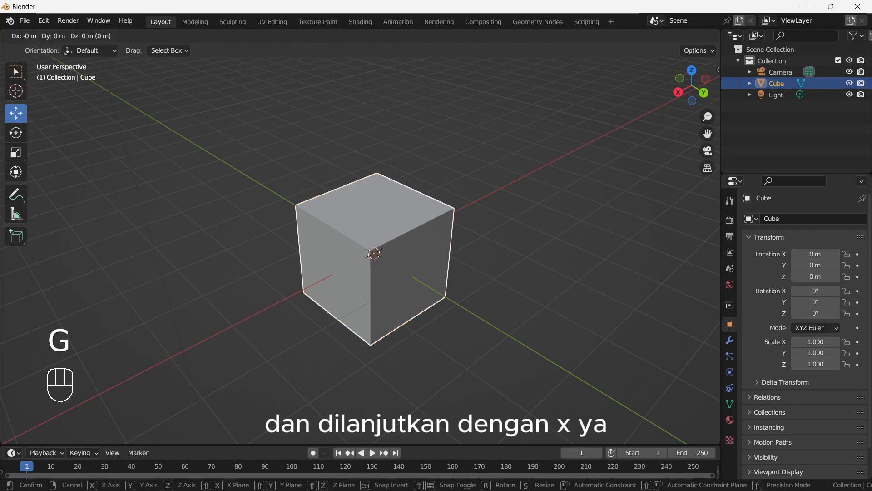
key(x)
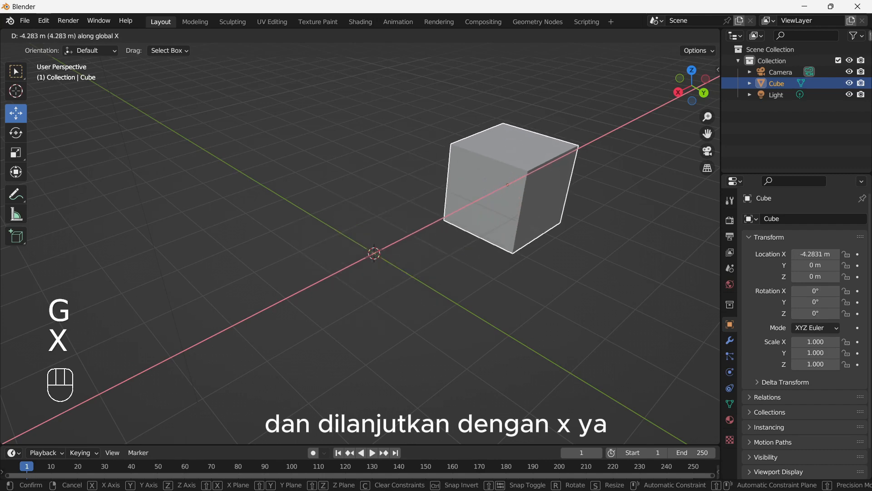
key(Escape)
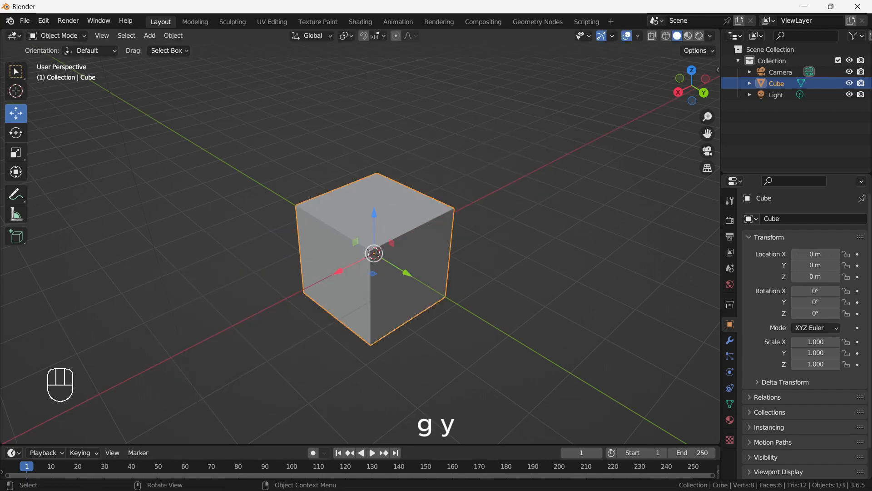
- Try Grab moves of the cube along global Y and about -0.94 m along global Z, cancelling each
key(g)
key(y)
key(Escape)
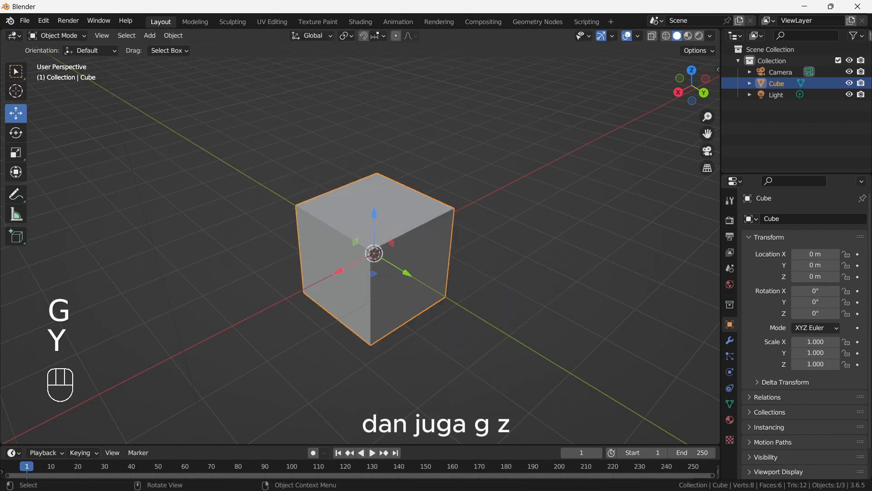
key(g)
key(z)
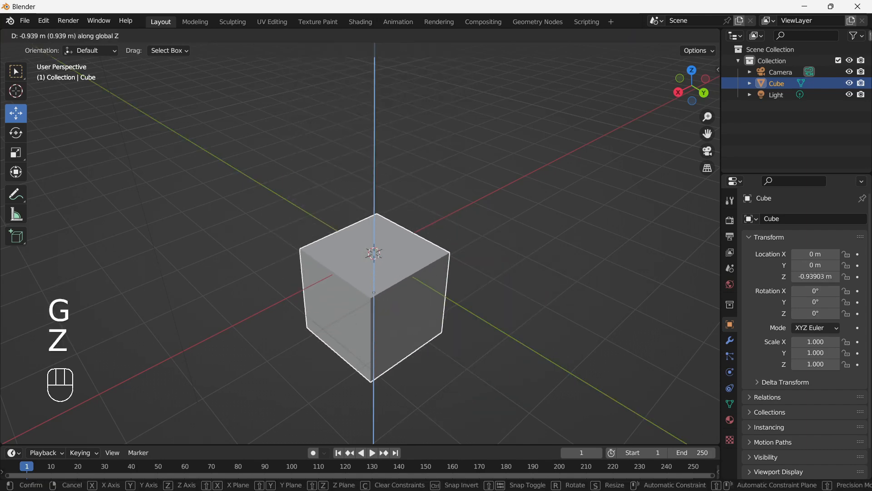
key(Escape)
- Grab the cube about -4.29 m along global X, confirm the move, and undo it
key(g)
key(x)
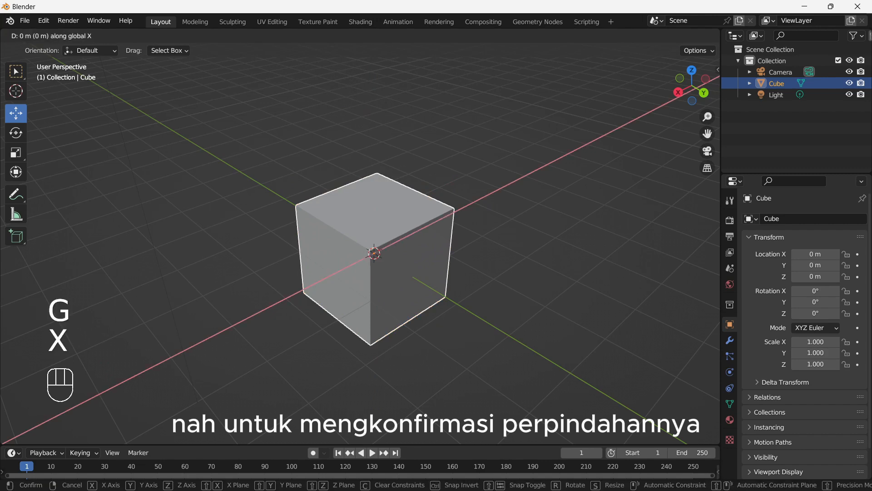
click(508, 184)
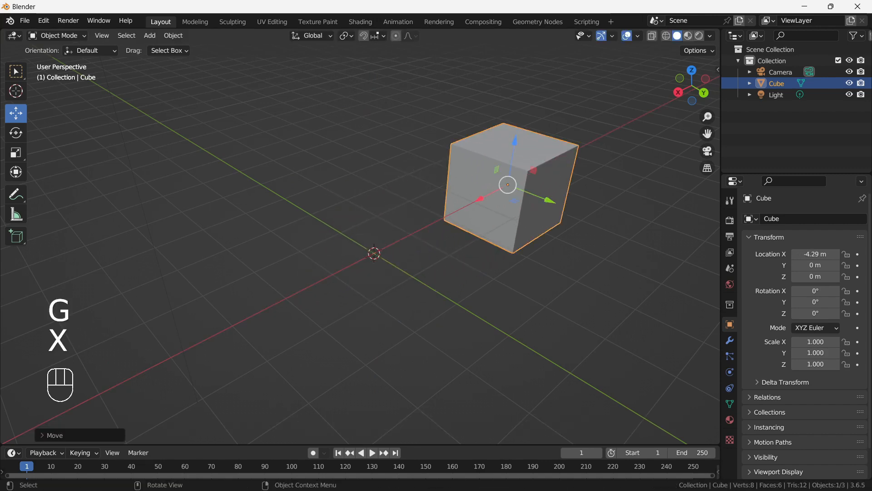
key(ctrl+z)
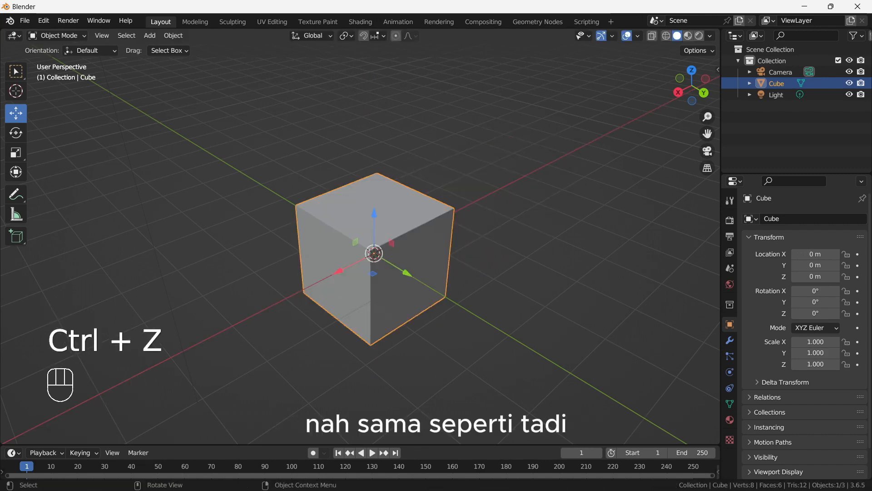
- Try a Grab of the cube about -4.92 m along global Y and cancel it
key(g)
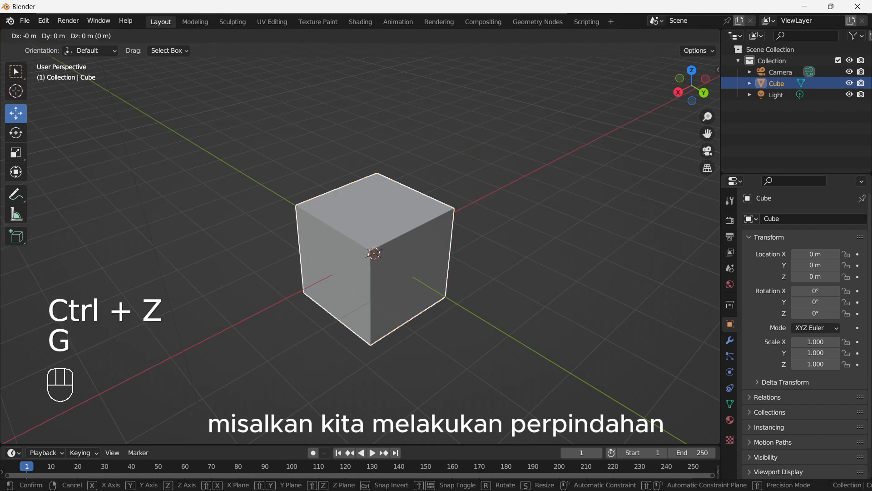
key(y)
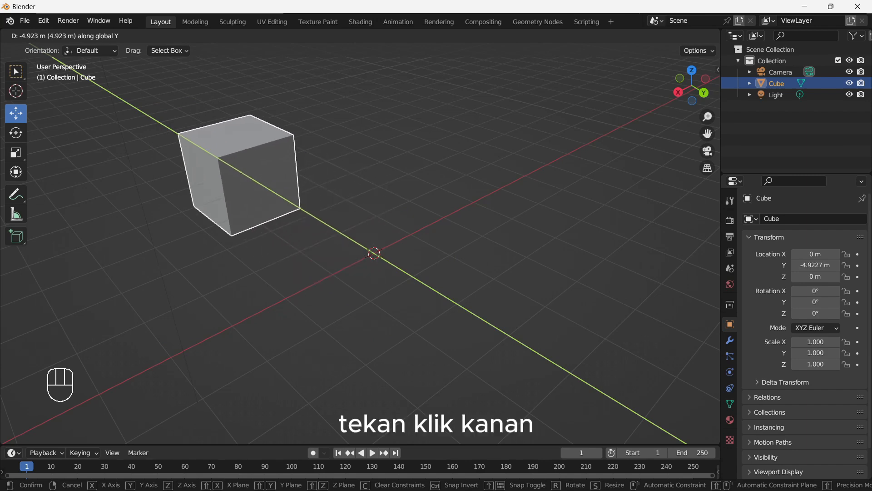
right_click(219, 159)
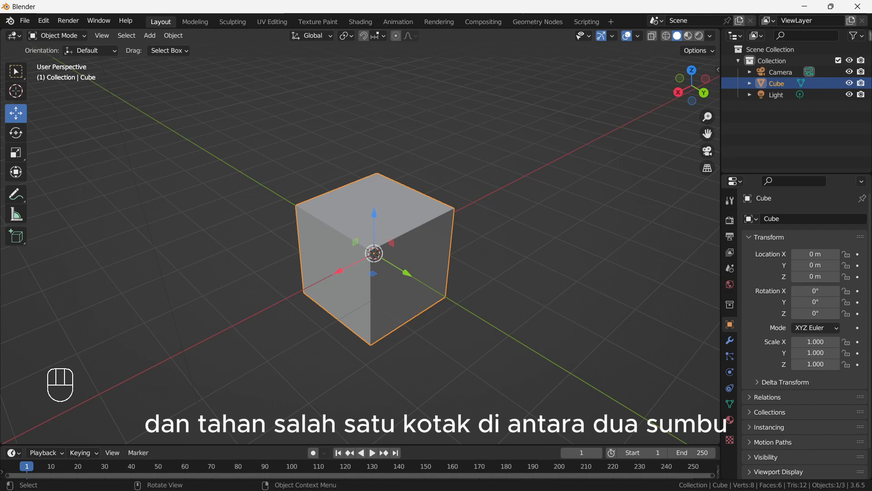
- Try moving the cube within the XY plane with the gizmo, to about X 0.85 m, Y 1.38 m, and cancel
scroll(391, 248, up, 3)
scroll(392, 248, down, 3)
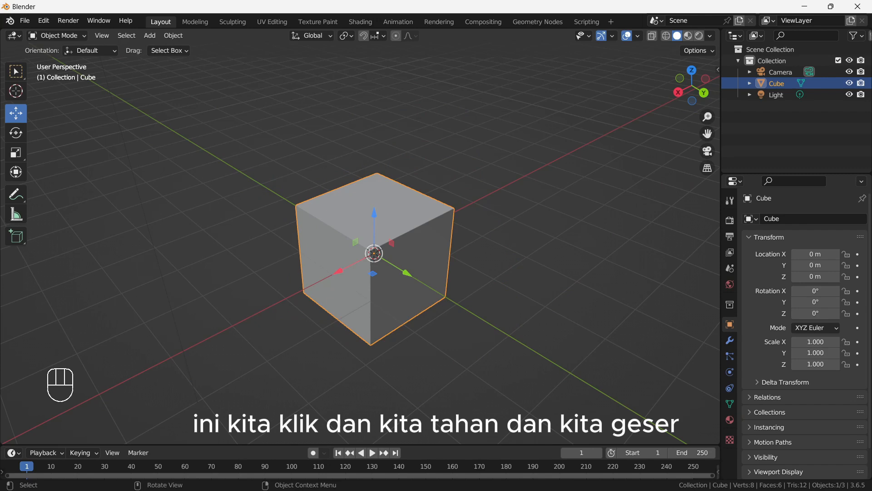
drag(440, 239, 651, 280)
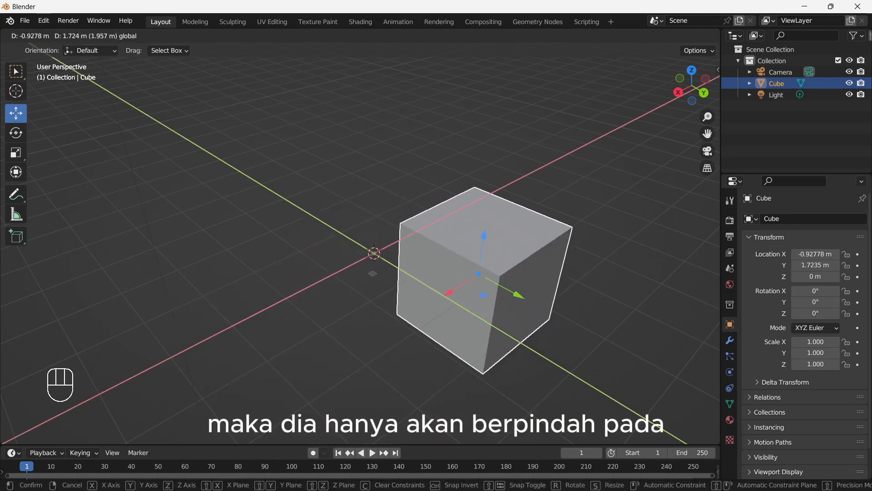
drag(478, 274, 393, 308)
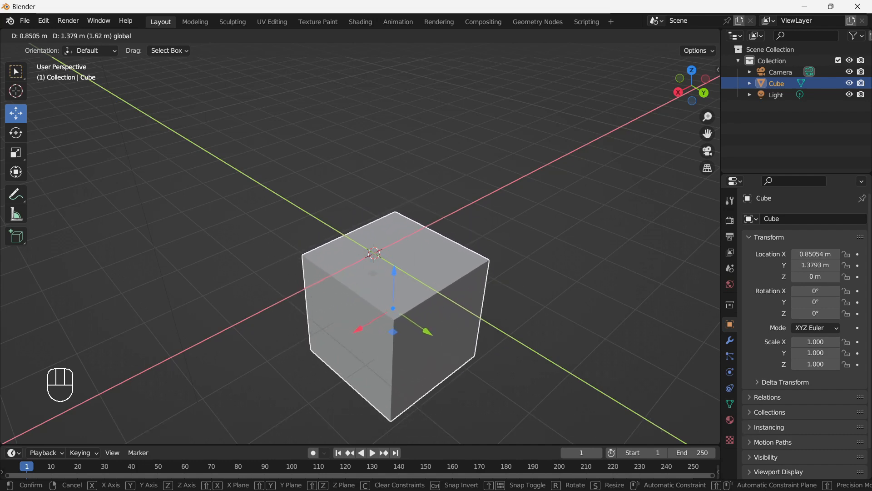
right_click(393, 308)
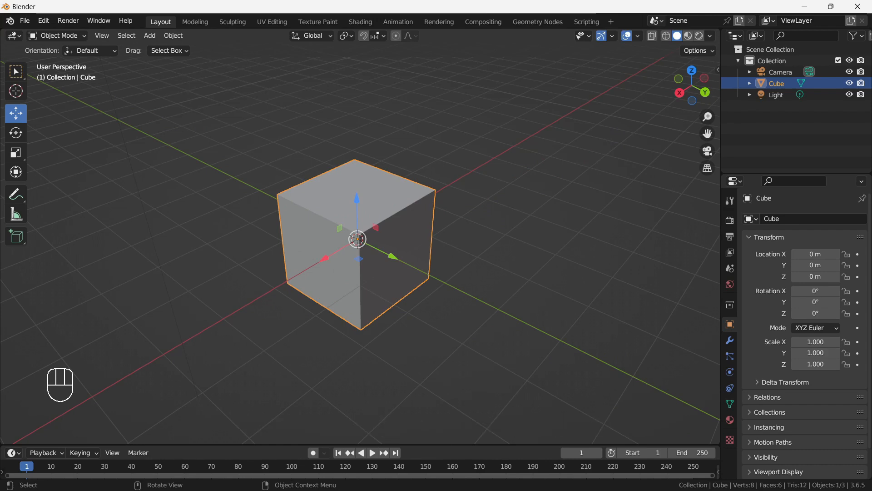
key(g)
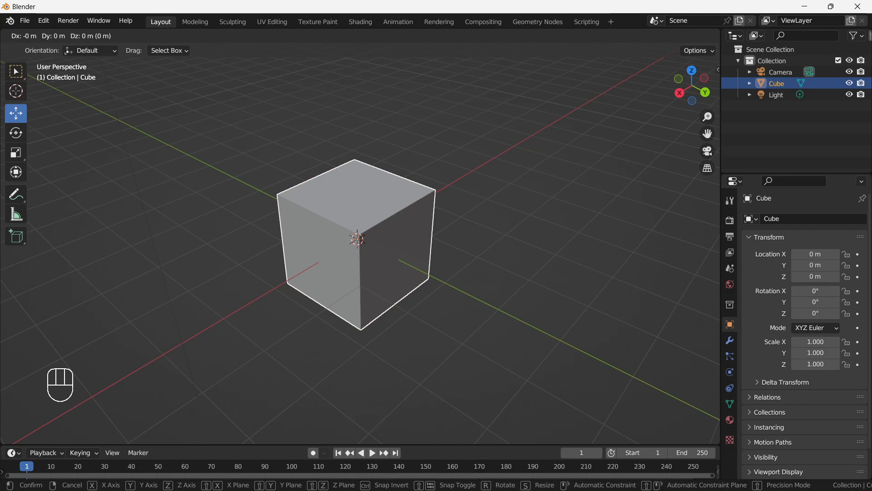
key(shift)
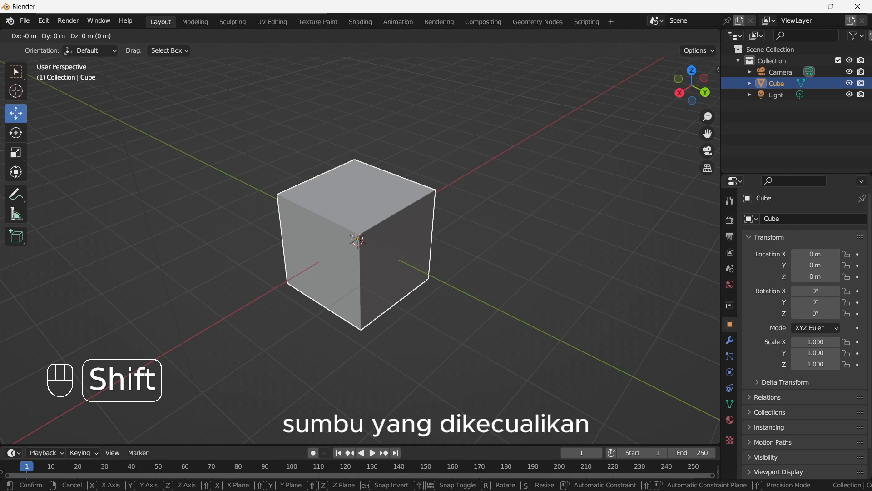
right_click(357, 239)
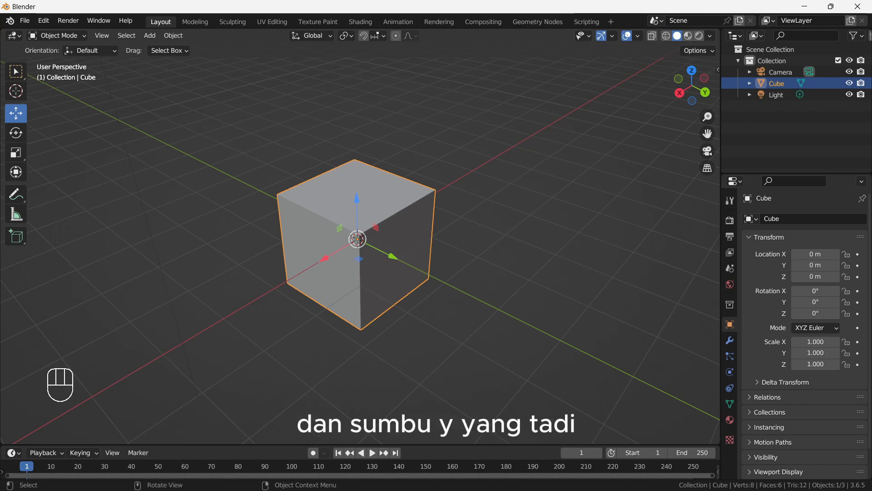
- Try a Grab of the cube with global Z locked, to about X -1.77 m, Y -3.92 m, and cancel it
key(shift)
shift+middle_drag(357, 239, 347, 228)
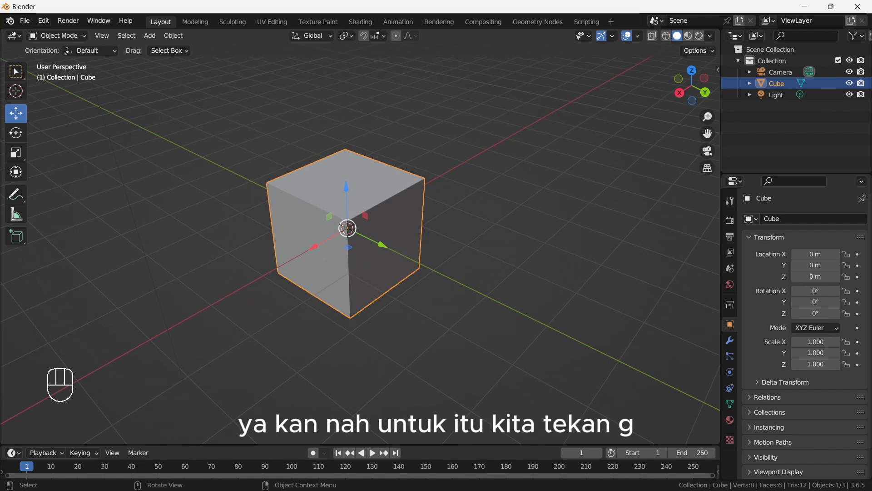
key(g)
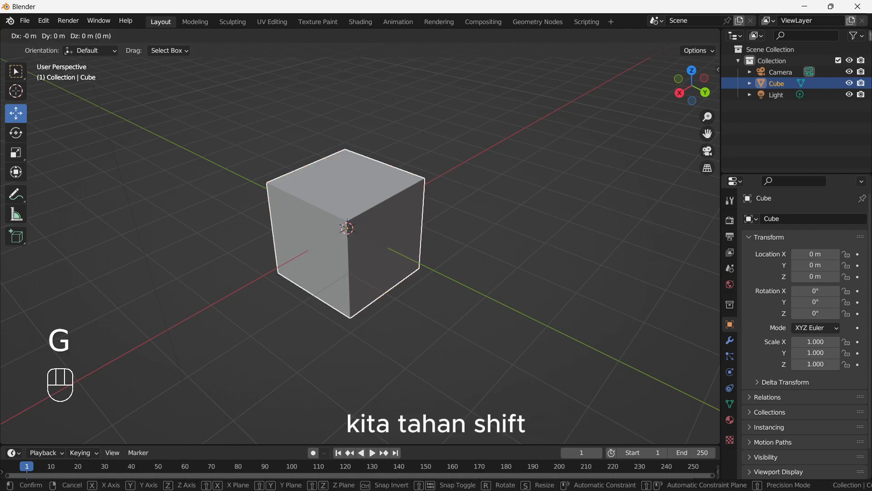
key(shift)
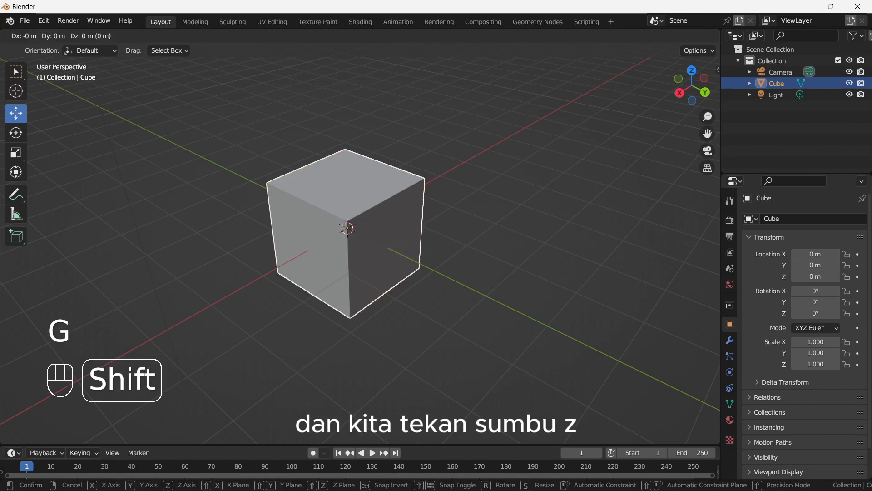
key(shift+z)
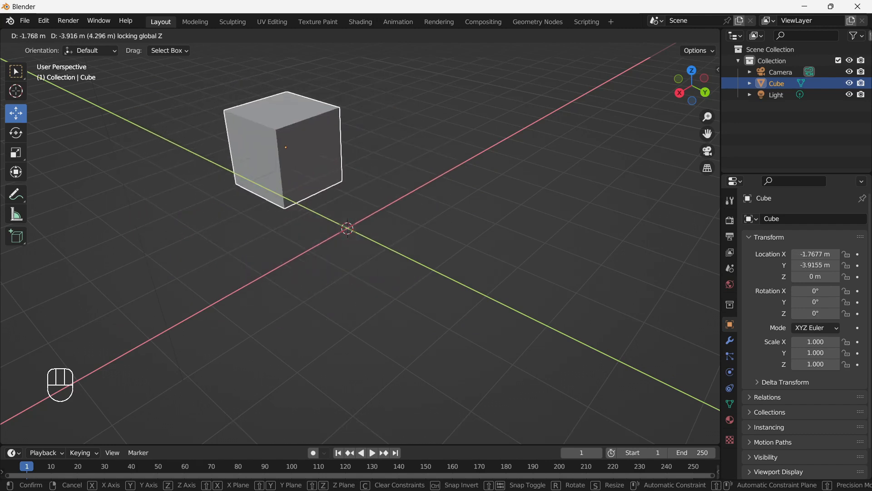
key(Escape)
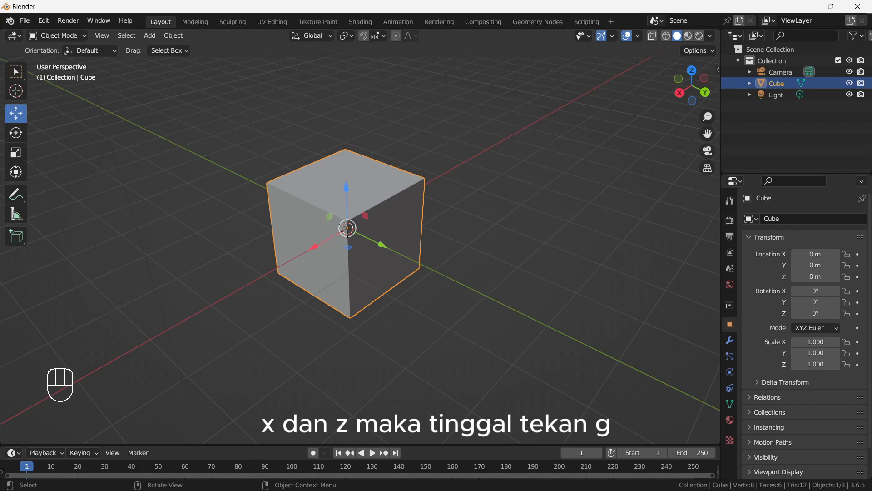
- Try a Grab of the cube with global Y locked, to about X 1.04 m, Z 3.09 m, and cancel it
key(g)
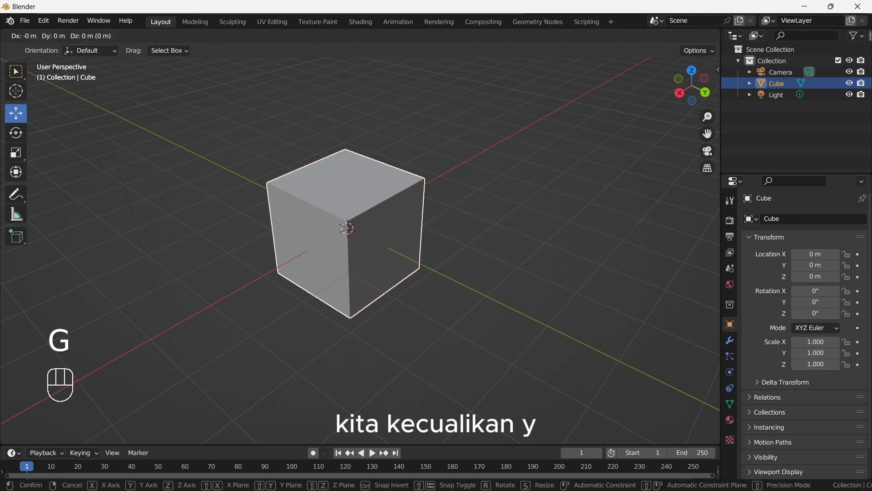
key(shift+y)
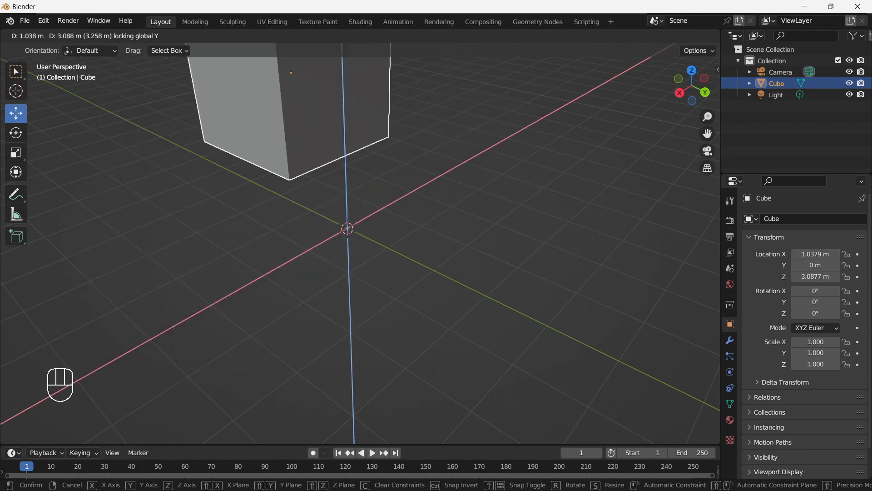
key(Escape)
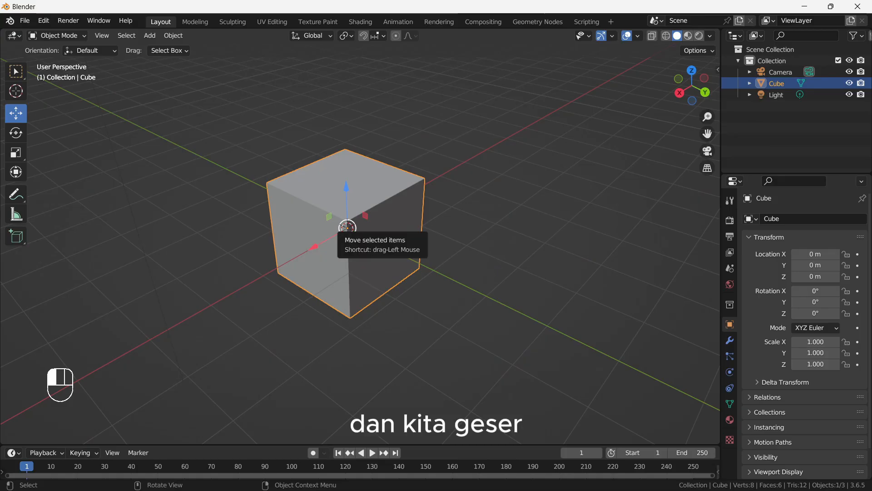
- Try moving the cube freely without an axis constraint, first with the Move gizmo and again with Grab, cancelling each
drag(427, 253, 501, 169)
drag(383, 182, 341, 223)
right_click(341, 224)
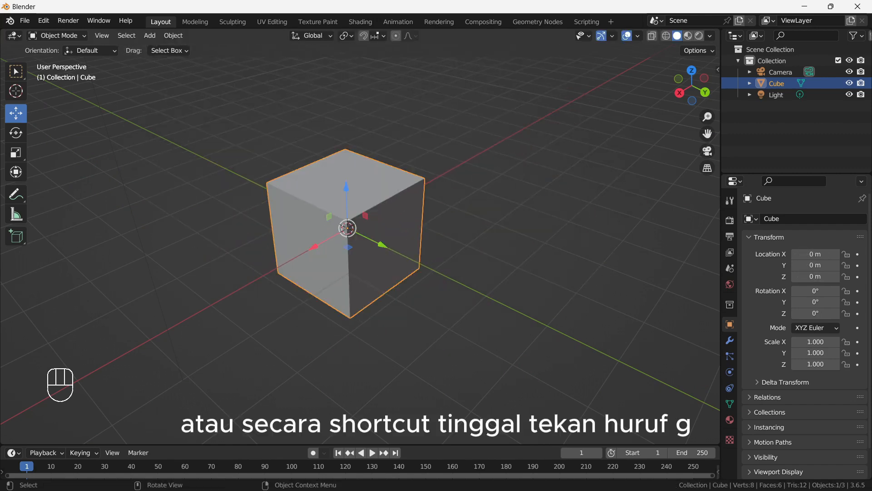
key(g)
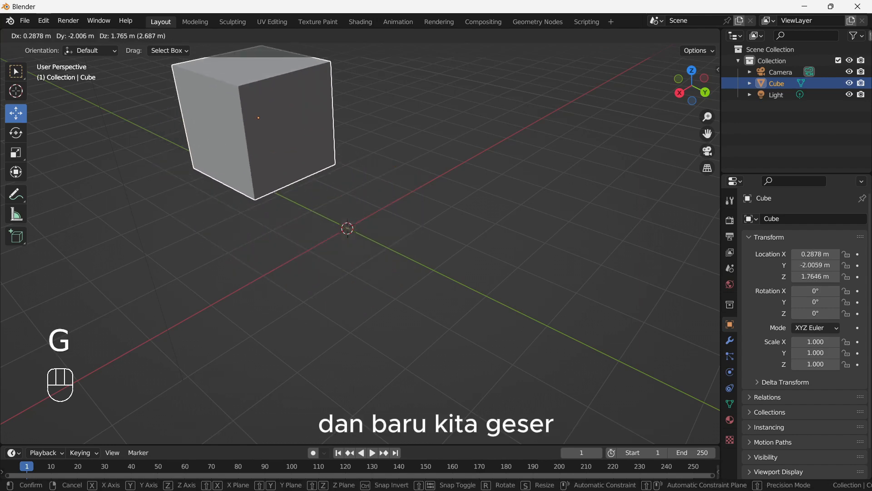
right_click(190, 221)
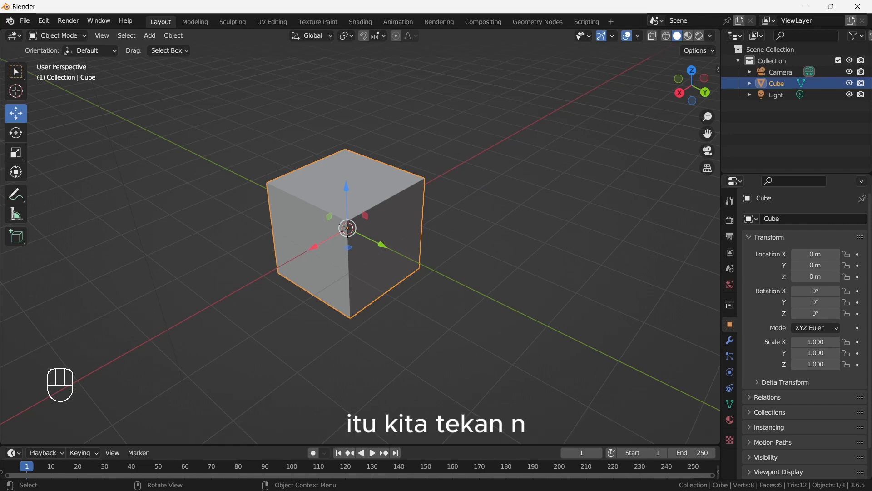
- Show the viewport sidebar with the cube's Item transform values
key(n)
click(574, 47)
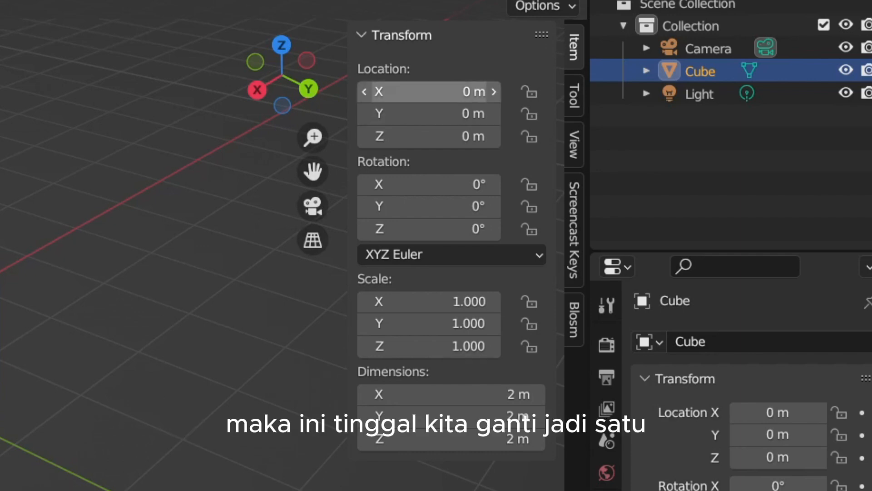
- Set the cube's X and Y locations to 1 m each in the sidebar, and undo both changes
click(429, 92)
text(1)
key(Return)
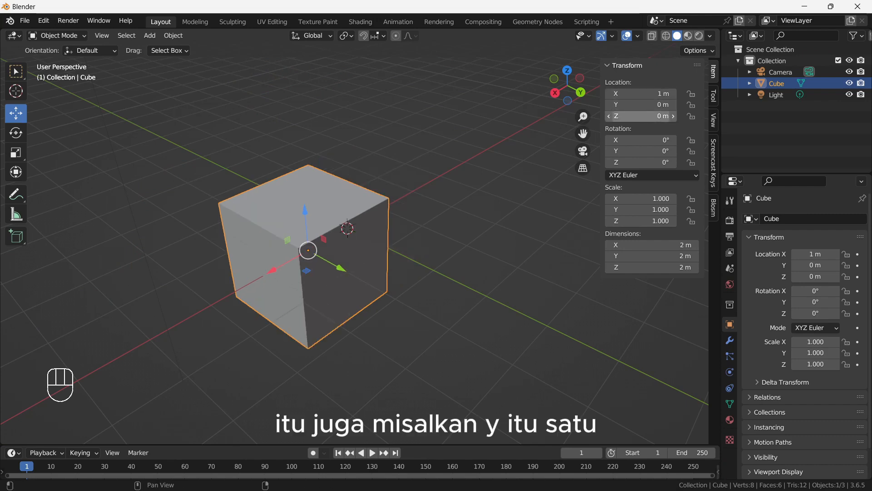
click(641, 105)
text(1)
key(Return)
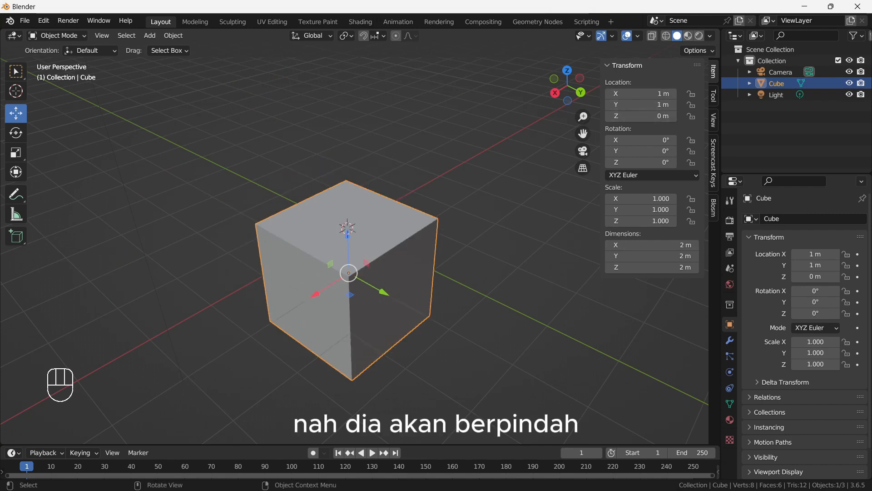
mouse_move(454, 196)
middle_down()
mouse_move(500, 229)
mouse_move(534, 227)
mouse_move(450, 212)
mouse_move(482, 173)
mouse_move(468, 195)
middle_up()
key(ctrl+z)
key(ctrl+z)
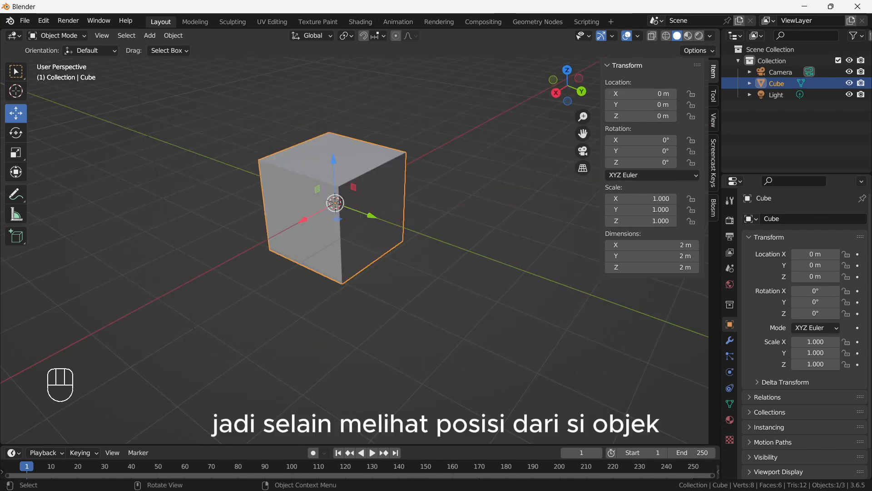
- Grab the cube freely to about X -1.68 m, Y 1.83 m, Z 0.24 m, and set its X location to 1 m
key(g)
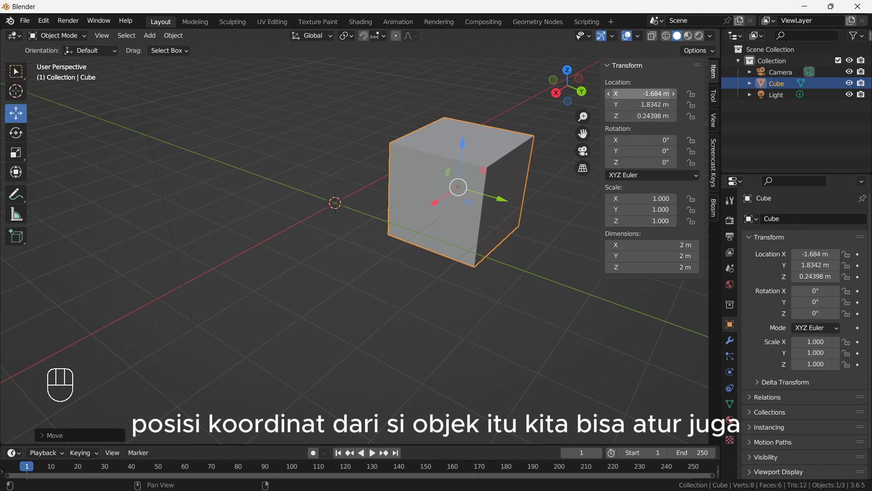
click(645, 94)
text(1)
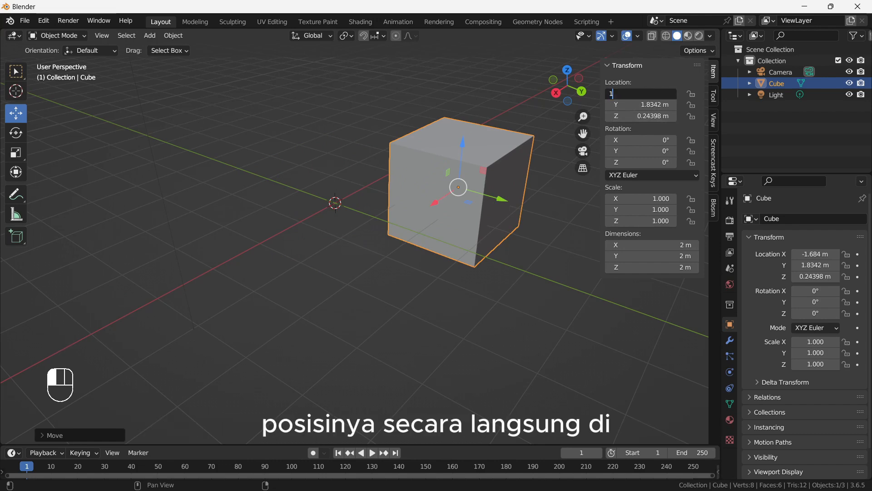
key(Return)
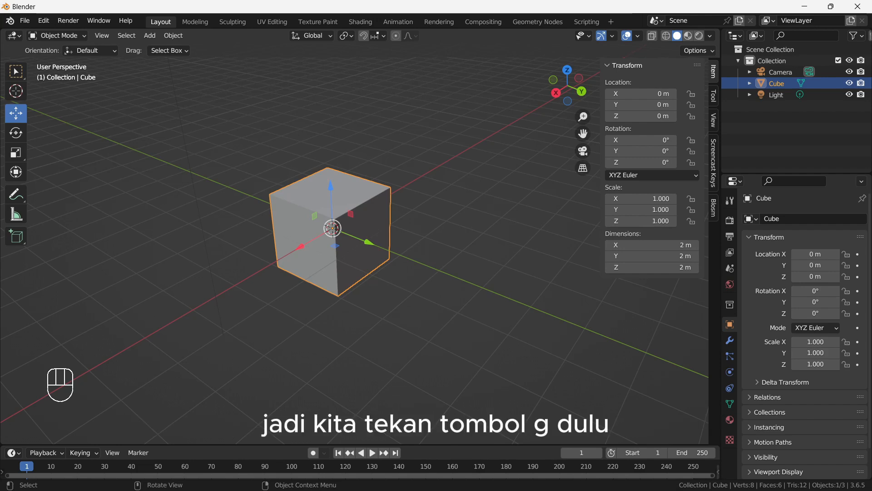
- Grab the cube exactly 1 m along global Y, confirm the move, and undo it
key(g)
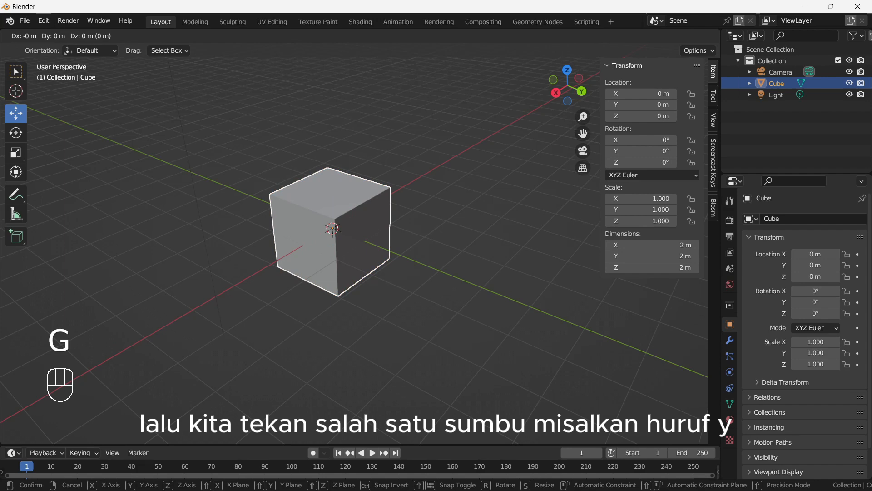
key(y)
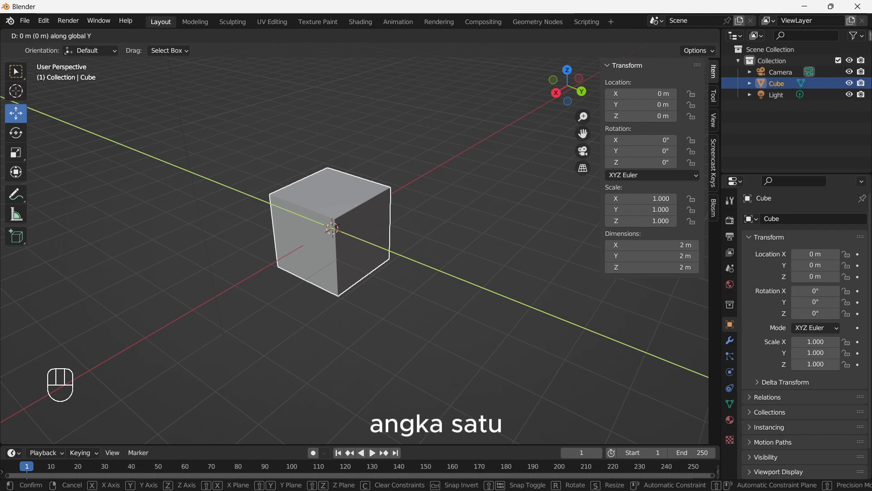
key(KP_1)
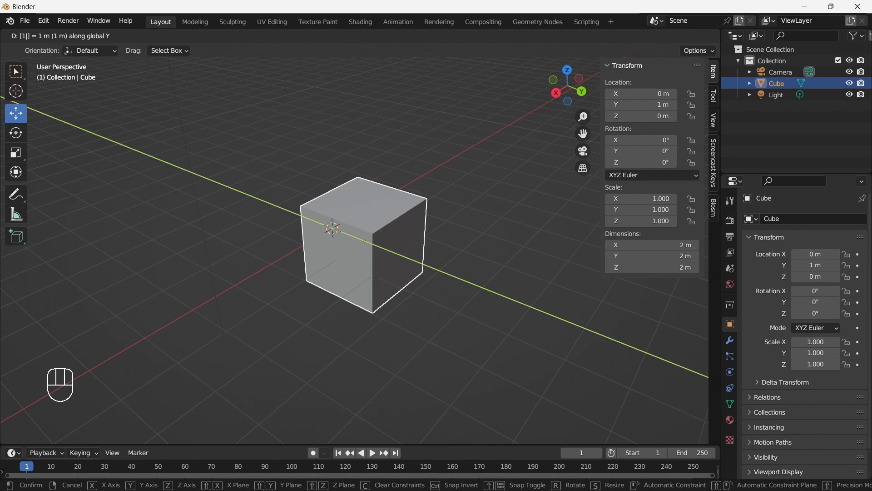
key(Return)
key(ctrl+z)
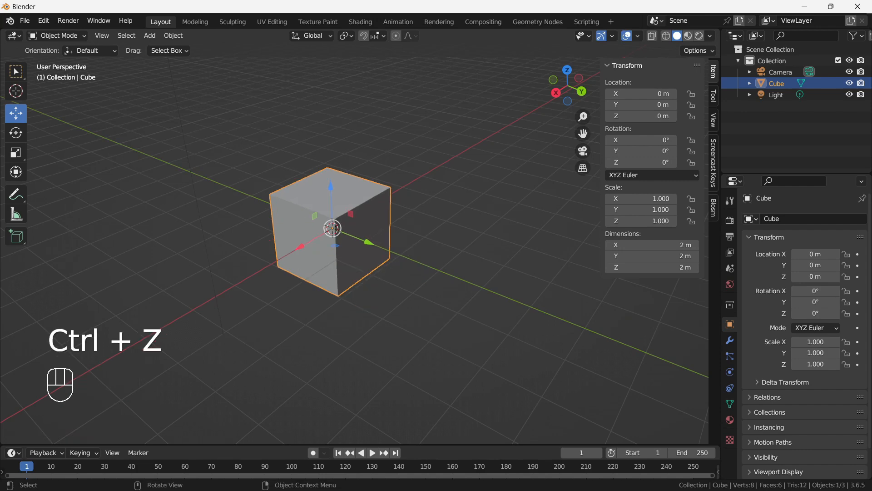
- Repeat the Grab of the cube by 1 m along global Y and confirm it
key(g)
key(y)
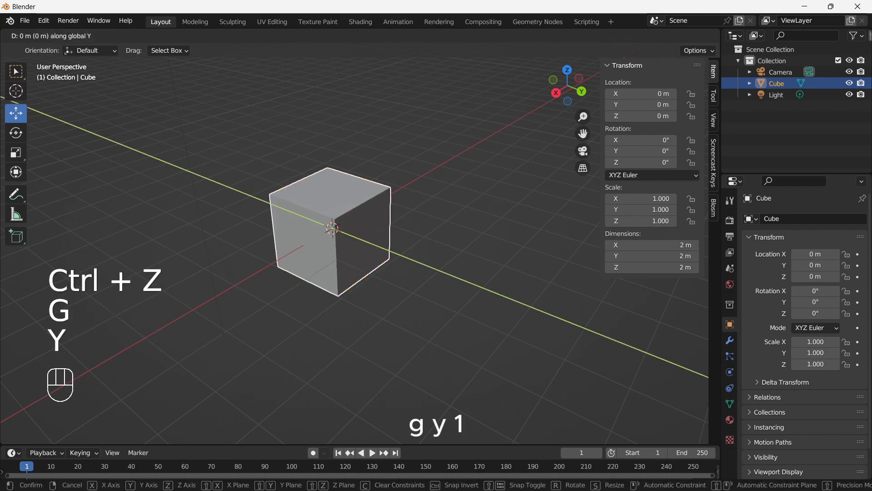
key(KP_1)
key(Return)
- Grab the cube another 1 m along global Y from its new position
shift+middle_drag(365, 241, 341, 247)
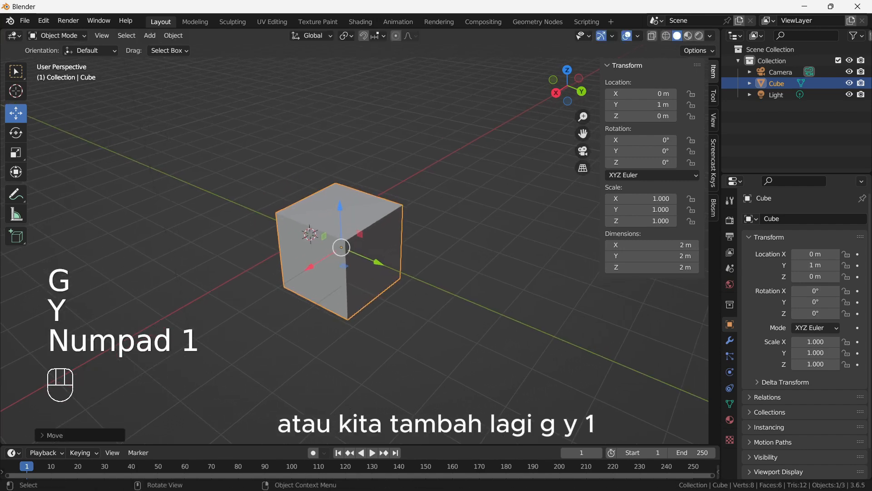
key(g)
key(y)
key(KP_1)
key(Return)
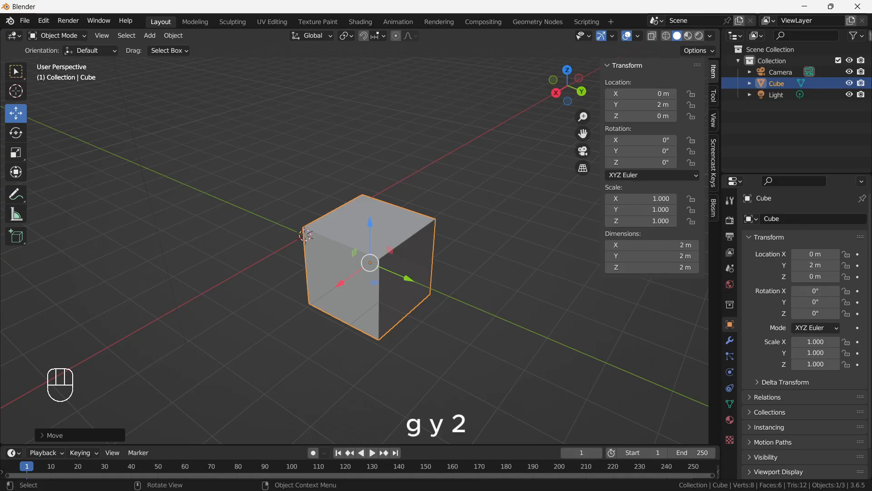
- Grab the cube 2 m further along global Y, and undo all the Y moves
key(g)
key(y)
key(KP_2)
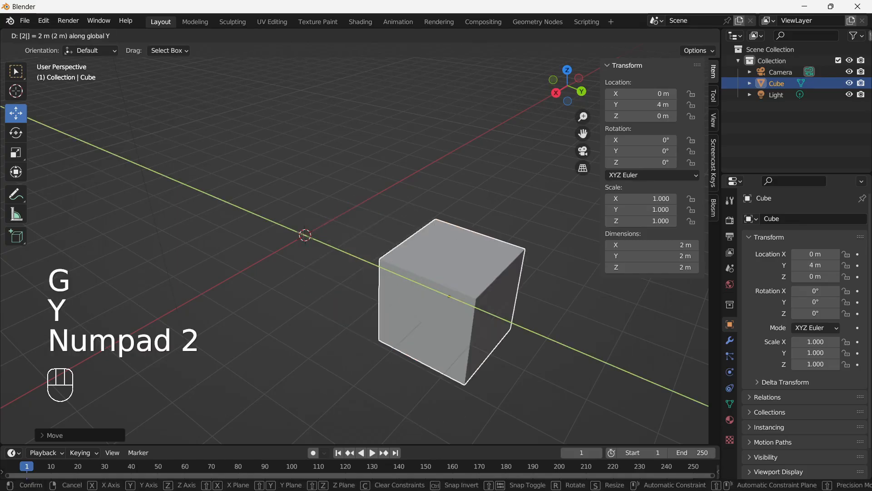
key(Return)
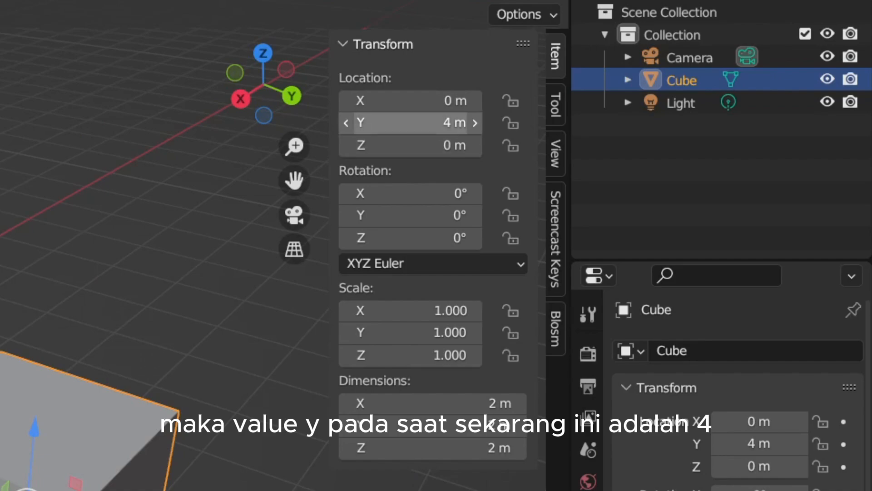
key(ctrl+z)
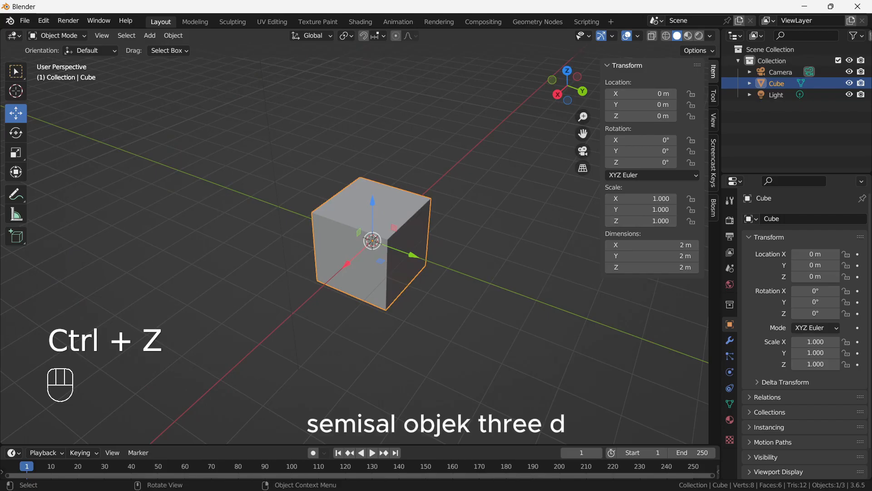
- Grab the cube freely to about X -3.59 m, Y 2.07 m, Z 2.57 m, and reset its location to 0 on all three axes
key(g)
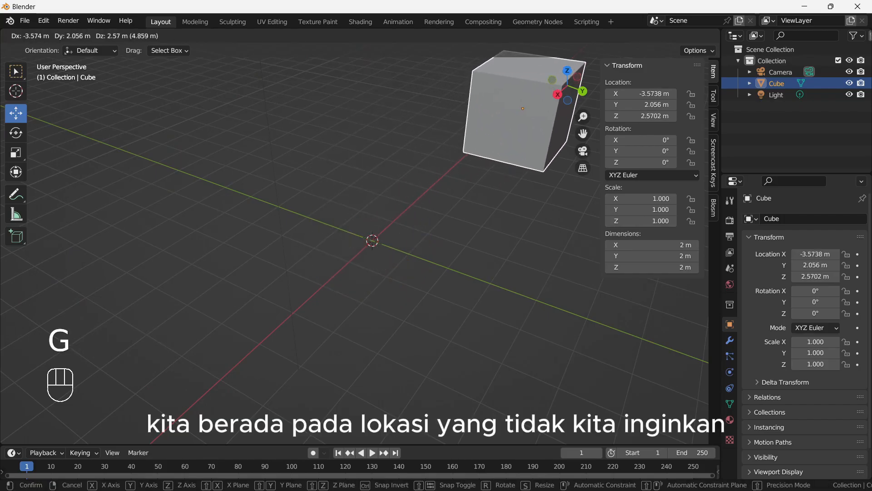
click(523, 109)
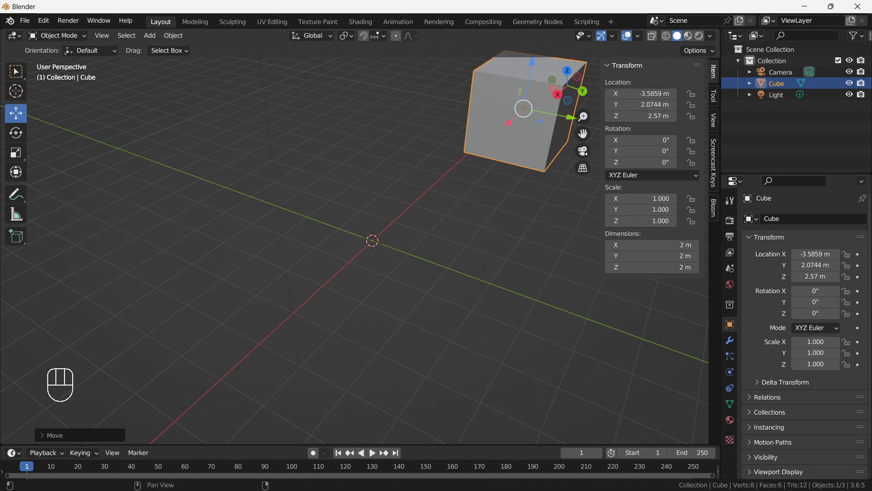
click(640, 93)
text(0)
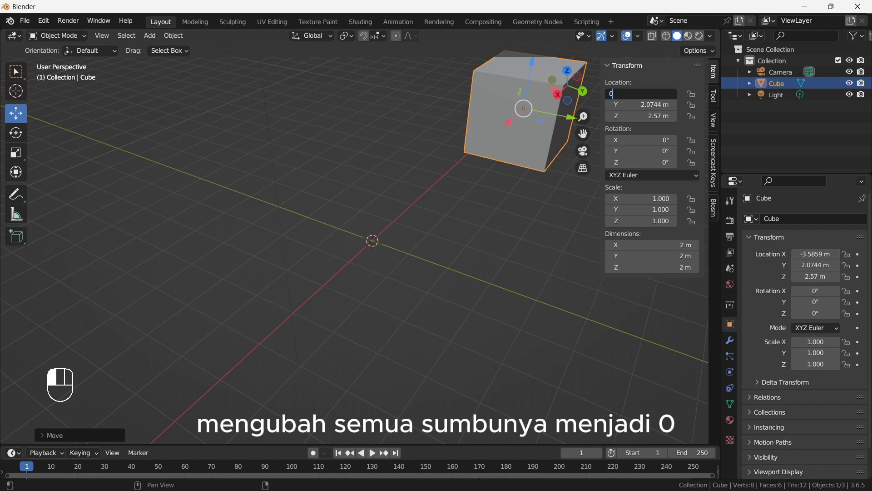
key(Tab)
text(0)
key(Tab)
text(0)
key(Return)
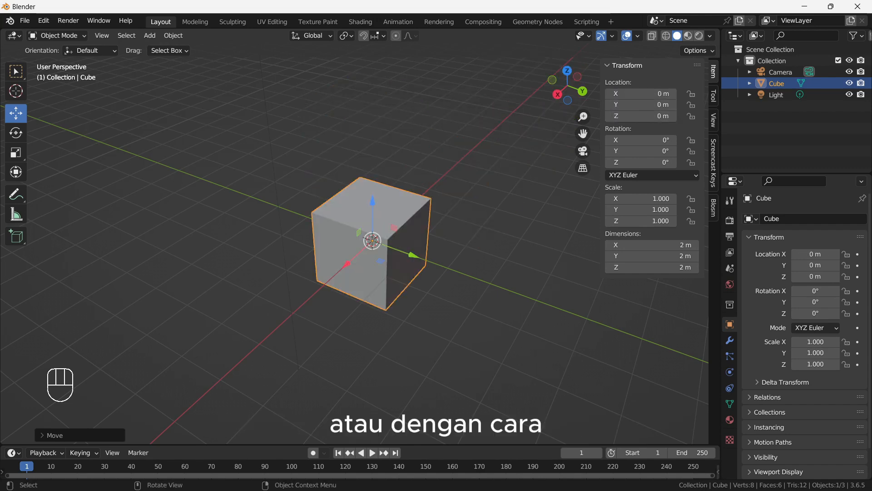
- Grab the cube freely to about X -0.39 m, Y -3.22 m, Z 2.98 m, and clear its location
key(g)
key(Return)
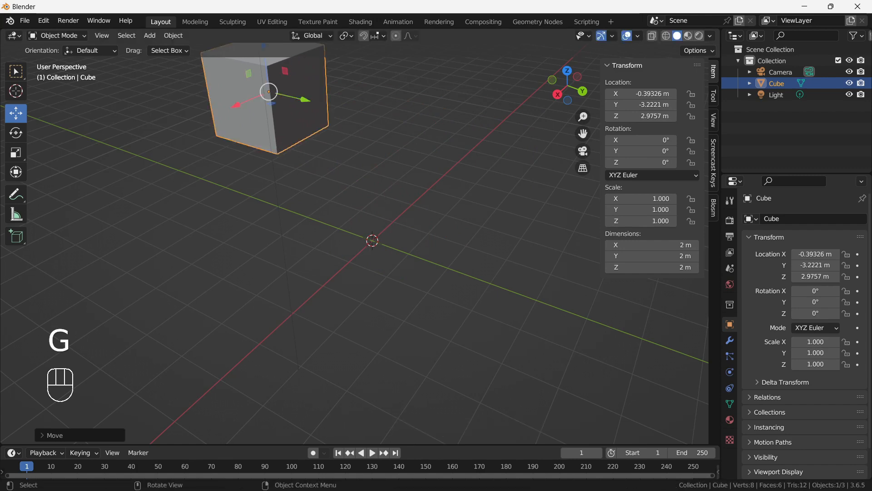
shift+middle_drag(363, 227, 389, 248)
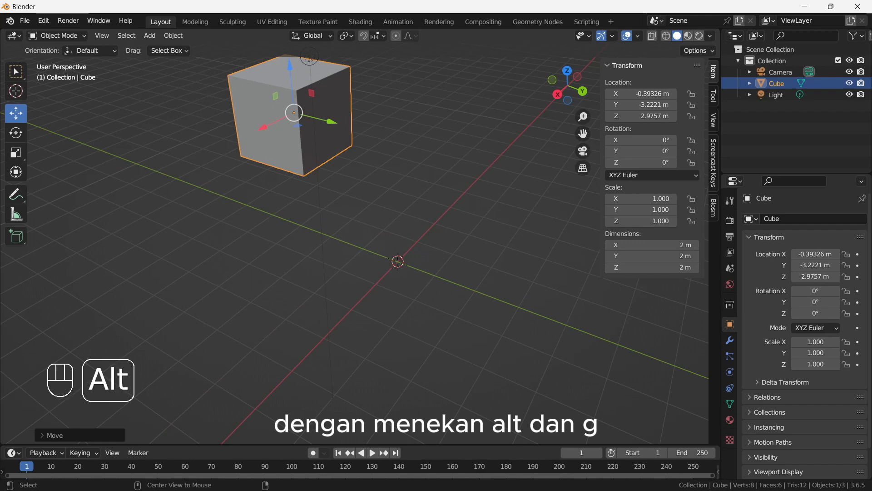
key(alt+g)
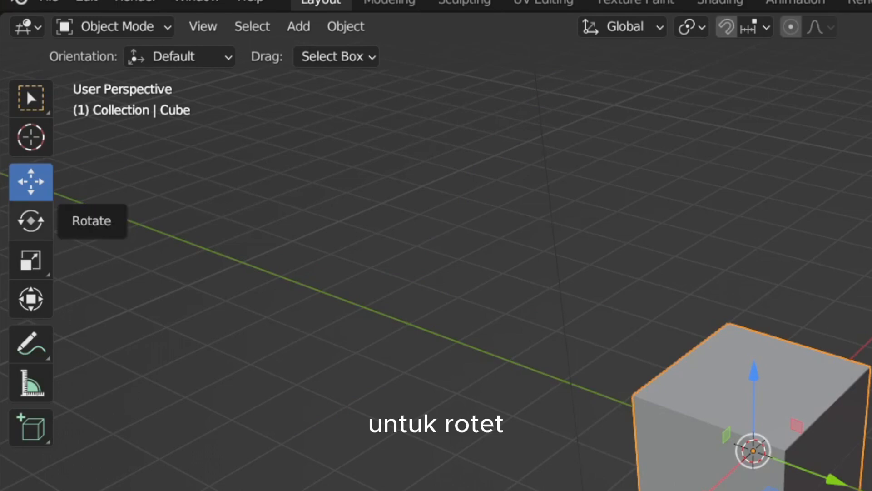
- Activate the Rotate tool and try two free rotations of the cube about its origin, cancelling each one
click(31, 220)
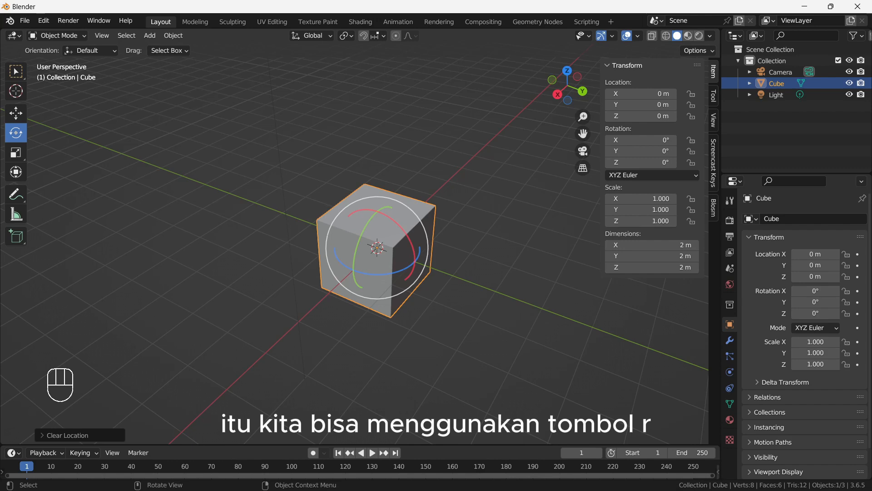
key(r)
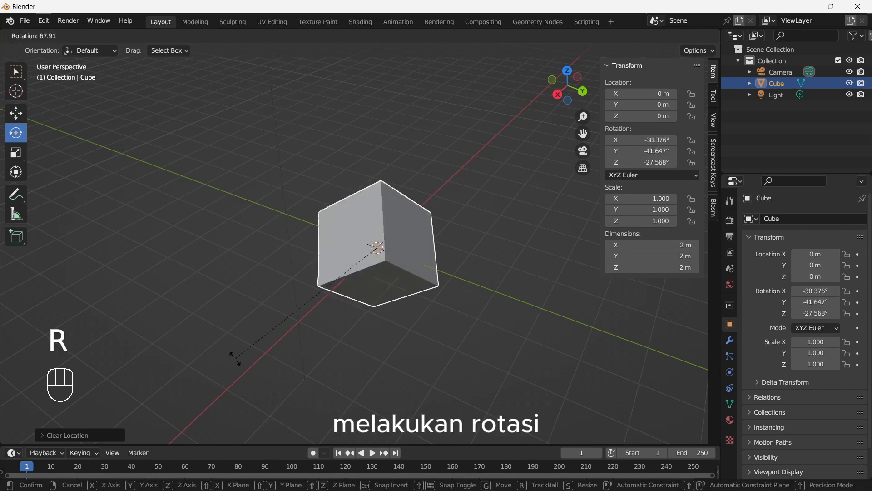
right_click(399, 279)
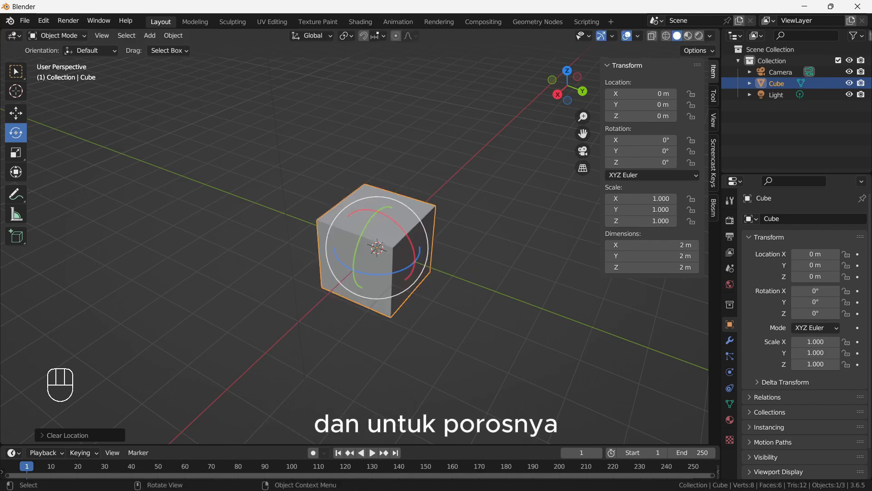
key(r)
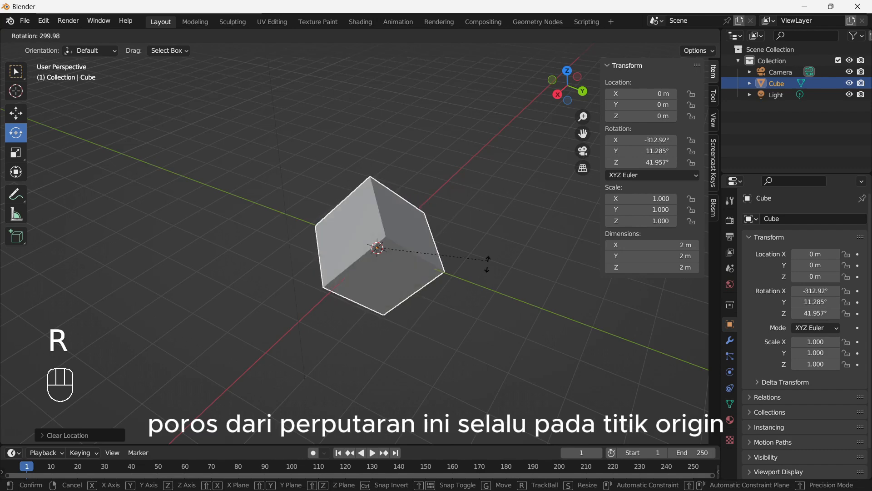
right_click(487, 264)
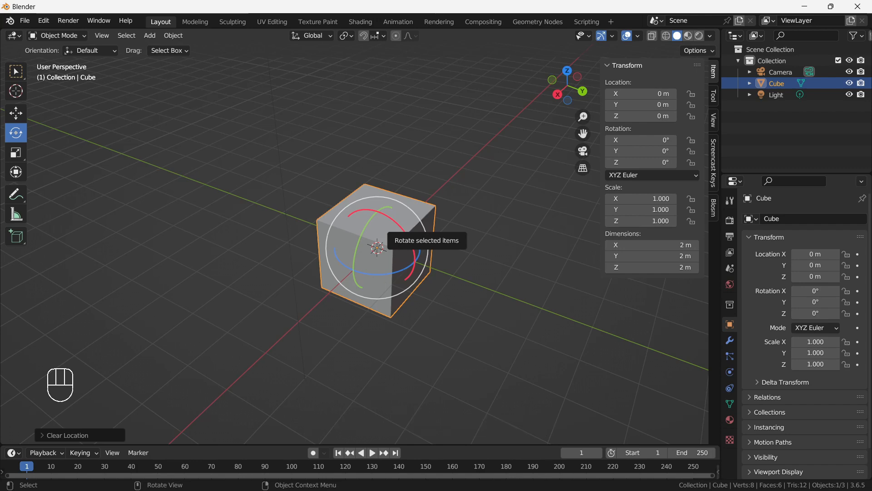
- Try rotating the cube about global X, about 41° with the gizmo and about 67° with a constrained Rotate, cancelling both
drag(402, 227, 383, 210)
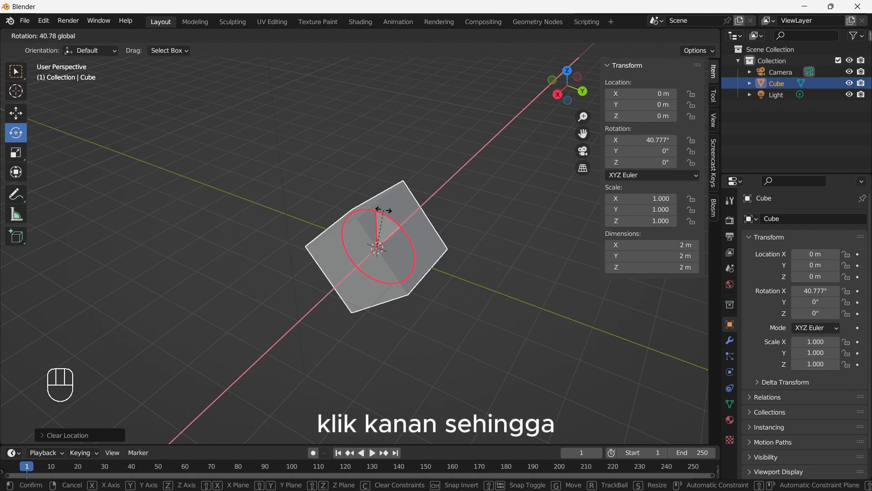
right_click(383, 210)
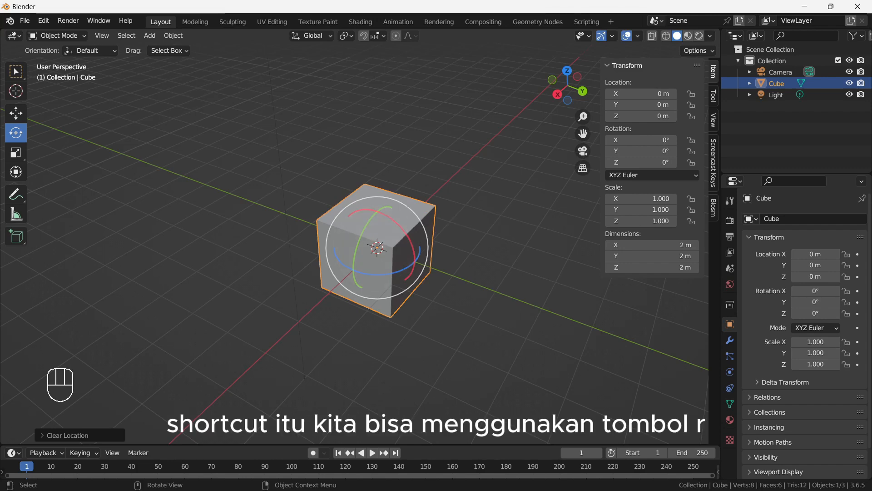
key(r)
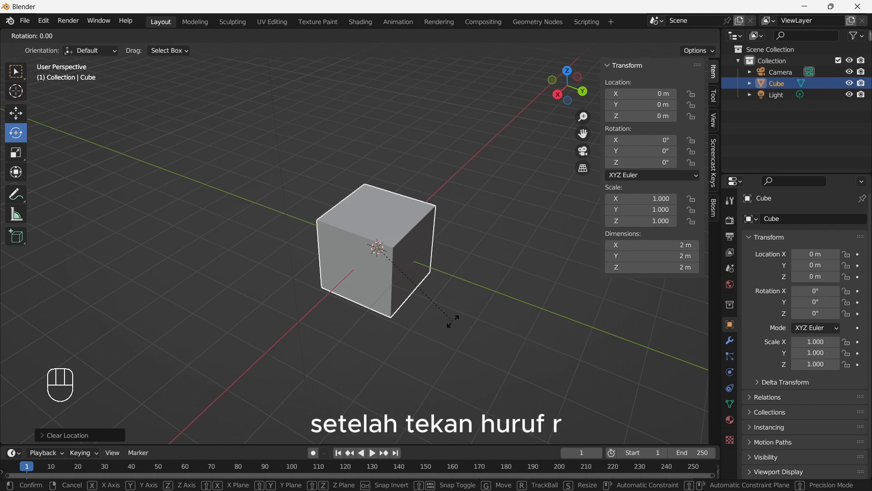
right_click(453, 321)
key(r)
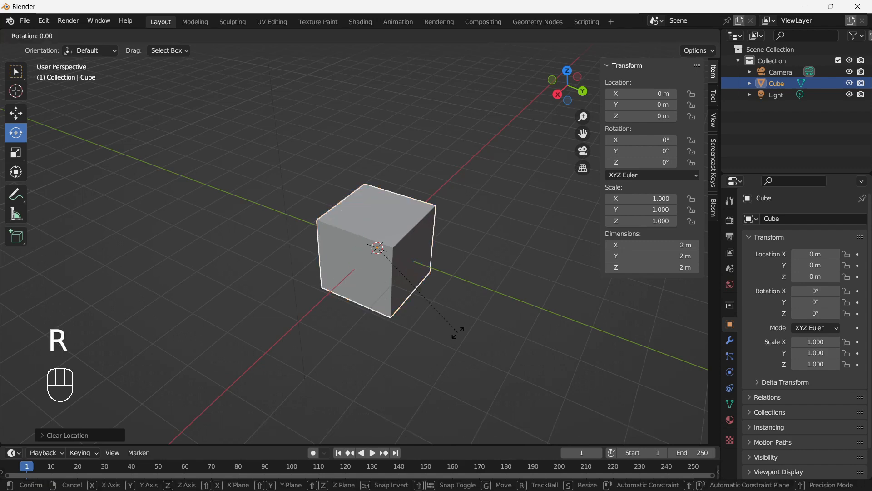
key(x)
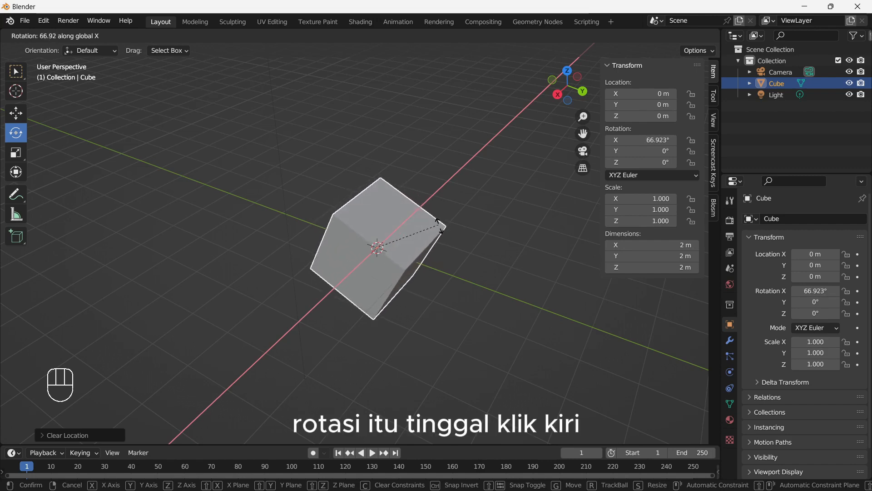
right_click(437, 246)
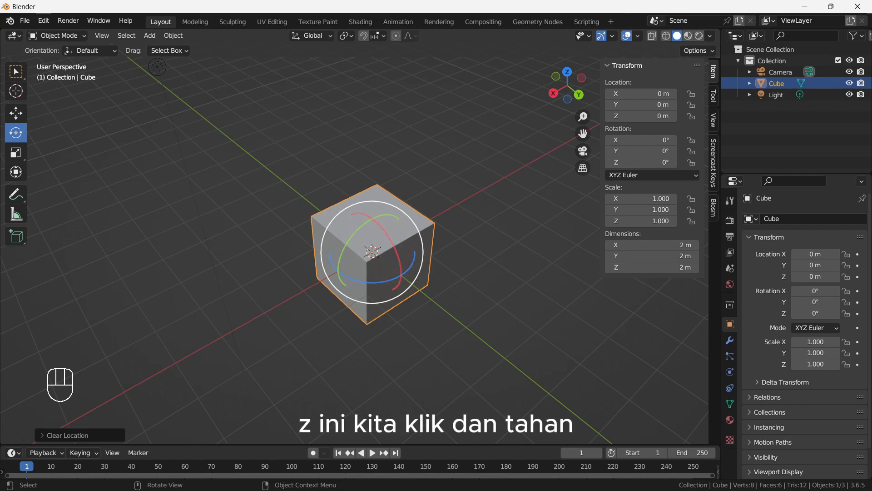
- Try rotating the cube freely with the gizmo's outer ring and with the Rotate command, discarding both rotations
drag(370, 201, 389, 227)
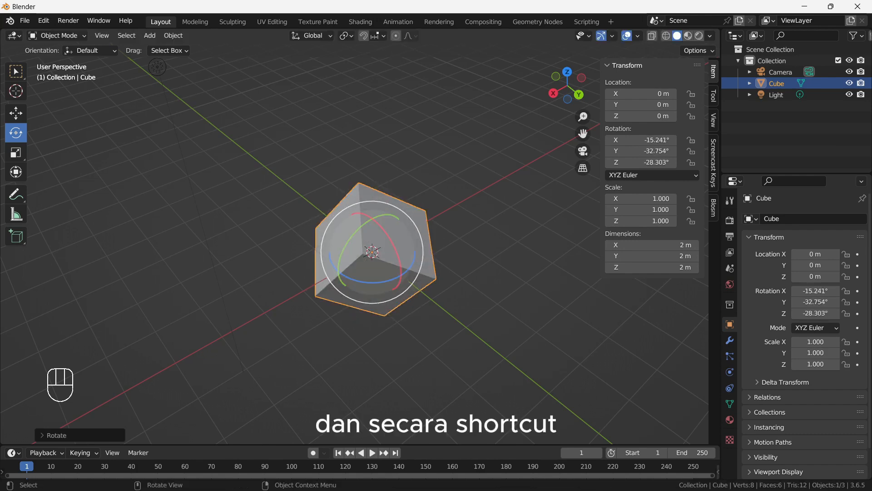
key(ctrl+z)
middle_drag(157, 67, 218, 155)
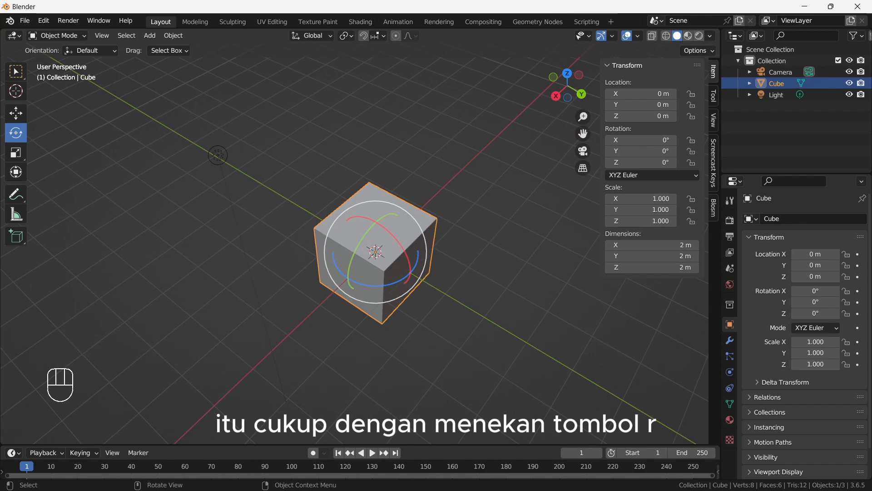
key(r)
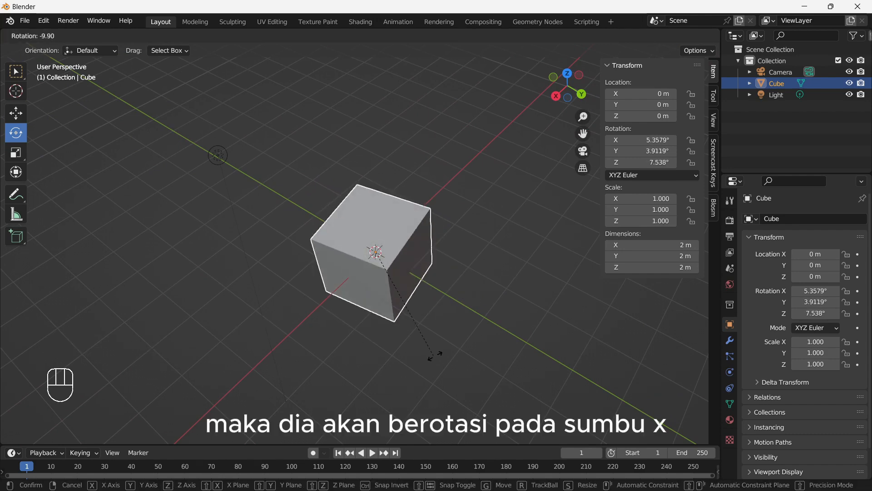
right_click(401, 373)
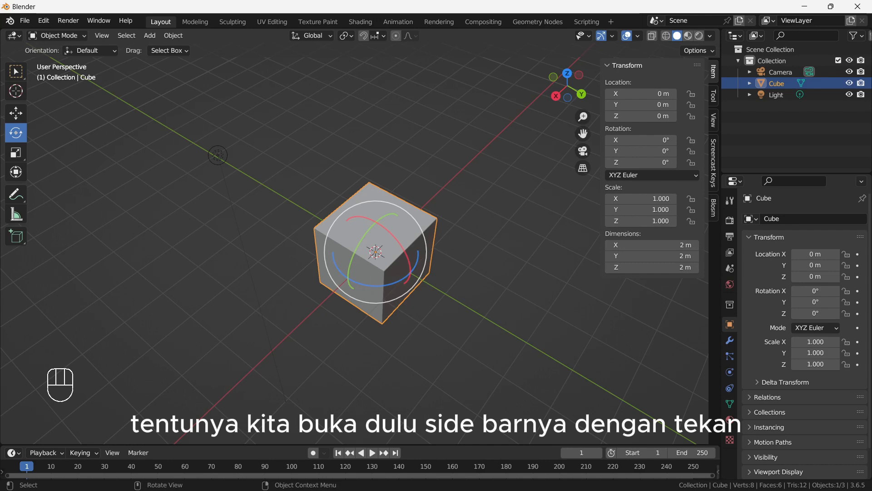
- Set the cube's Z rotation to 45° in the sidebar's transform values
key(n)
key(n)
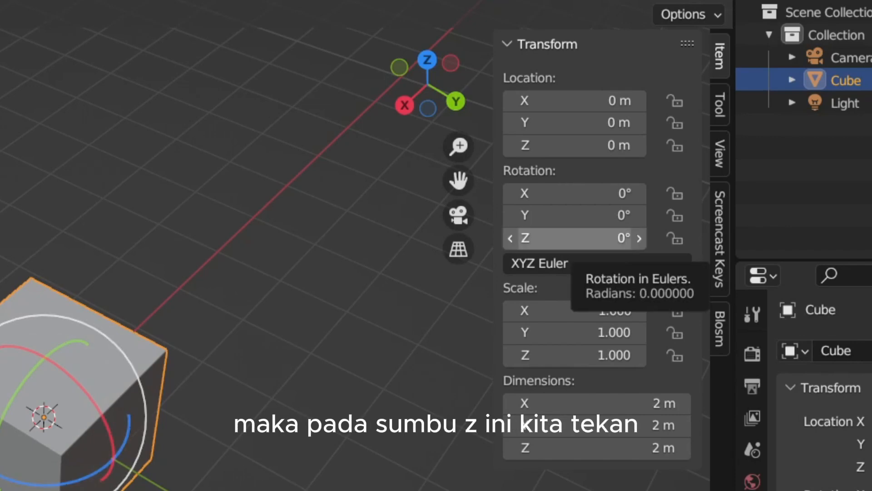
click(574, 238)
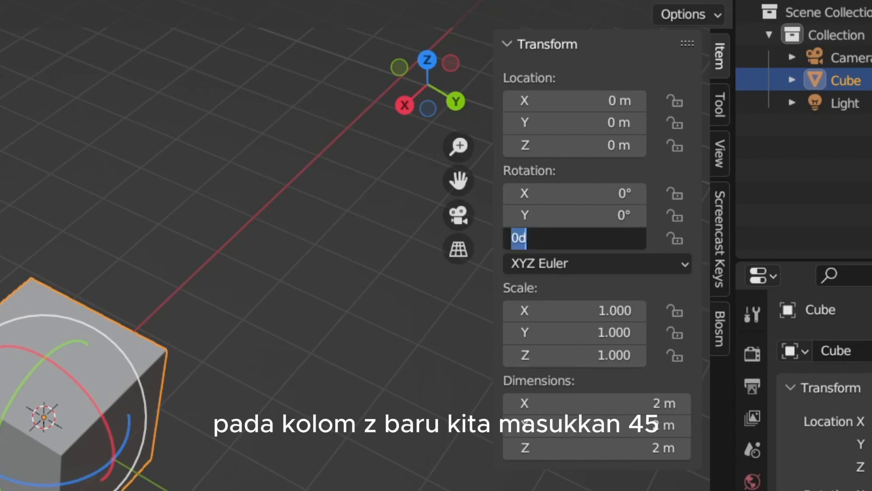
text(45)
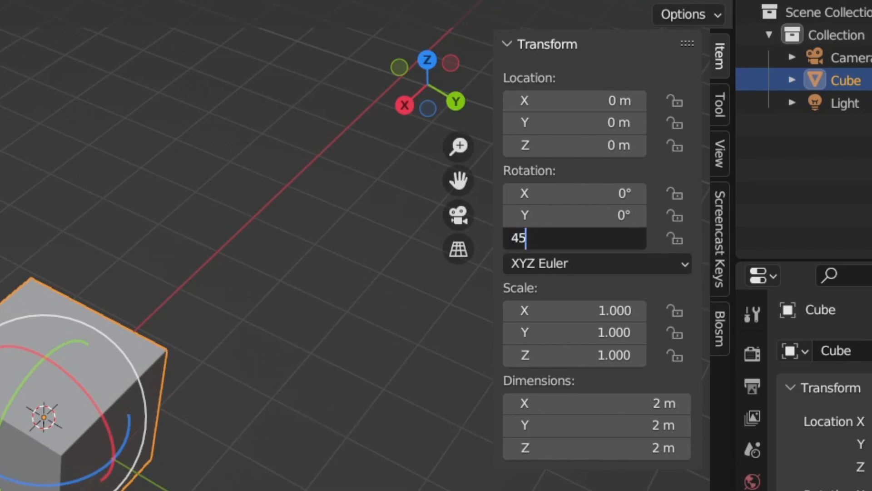
key(Return)
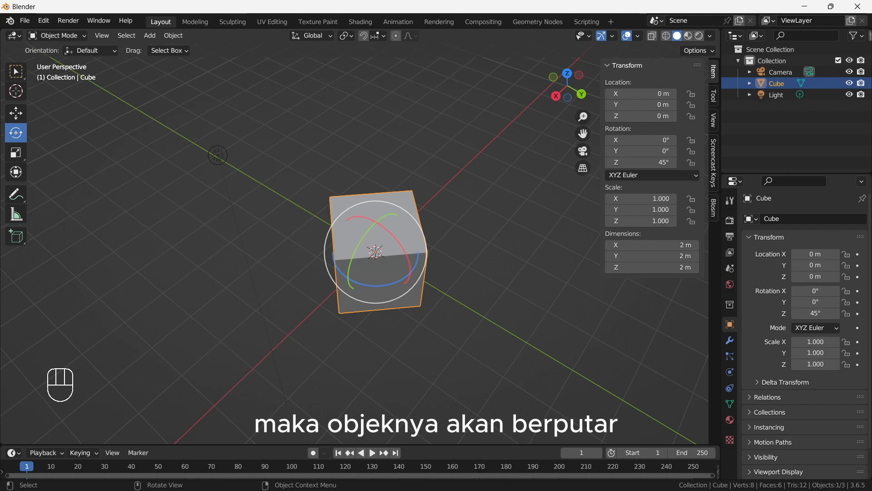
- Clear the cube's rotation, and rotate it by exactly 45° about global Z with the Rotate command
middle_drag(491, 254, 432, 241)
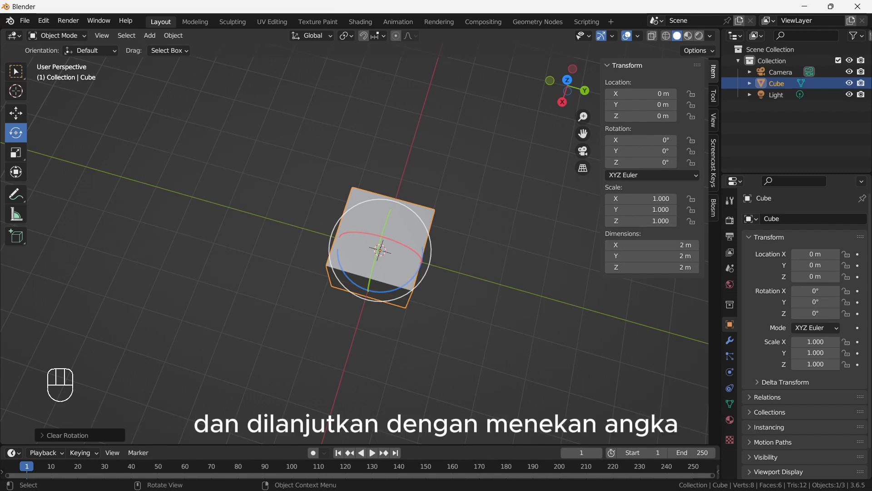
key(r)
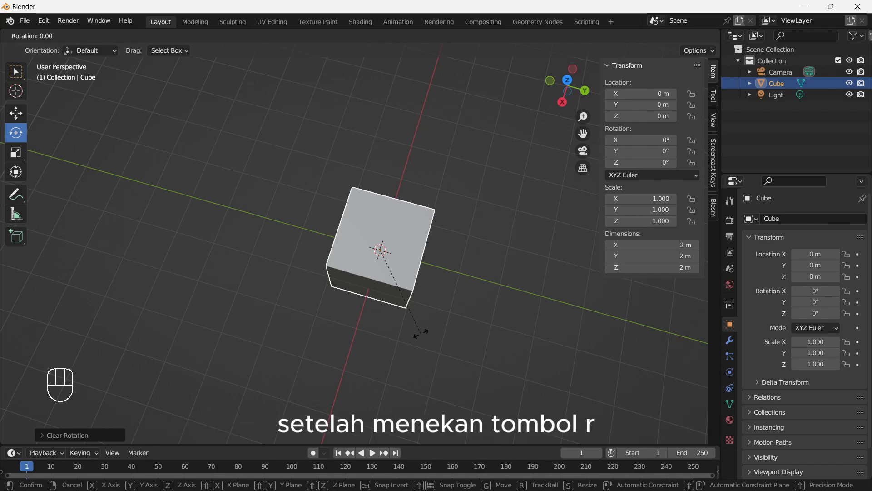
right_click(421, 334)
middle_drag(421, 333, 440, 280)
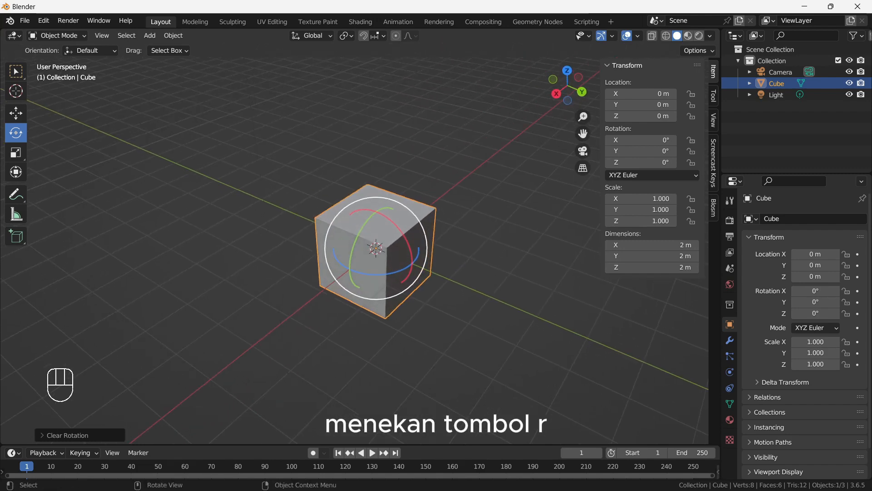
key(r)
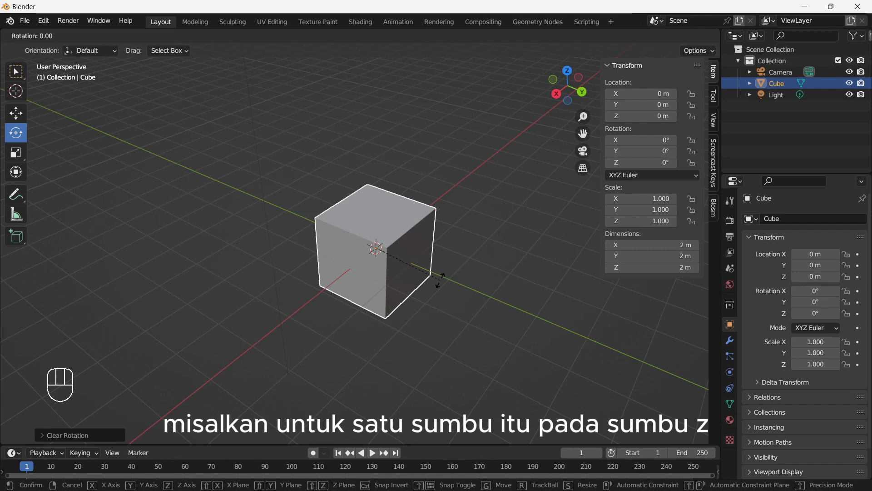
key(z)
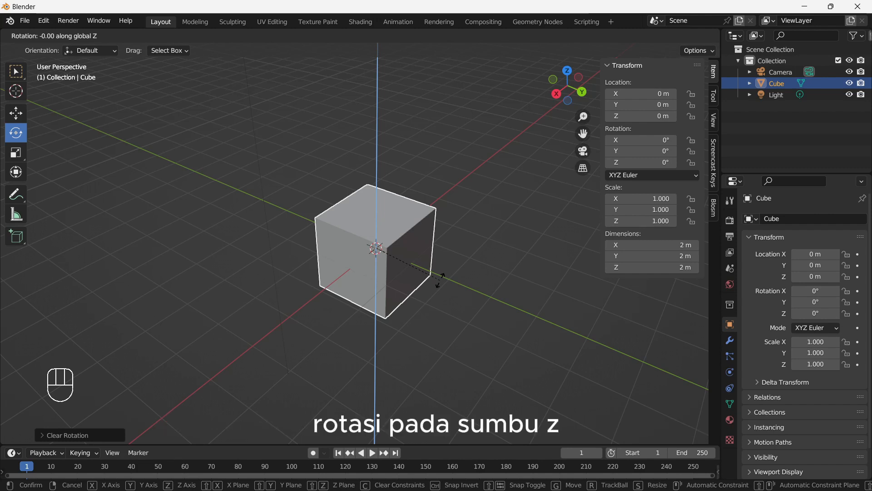
text(45)
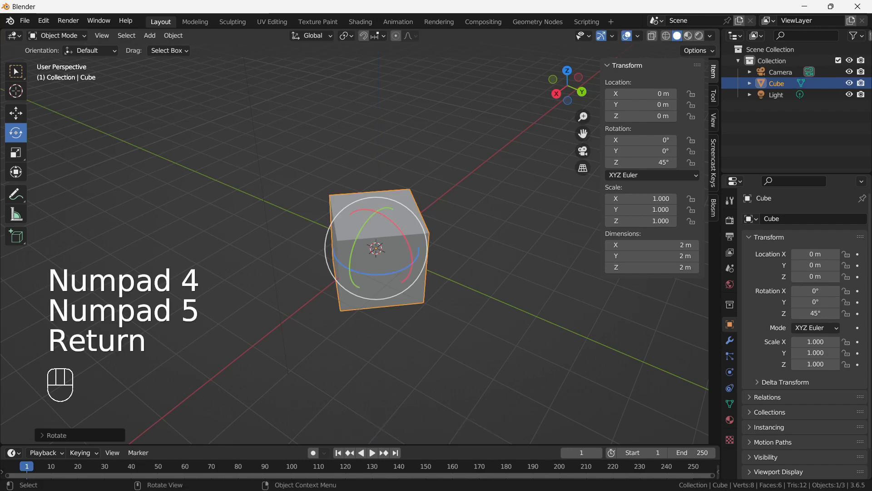
key(Return)
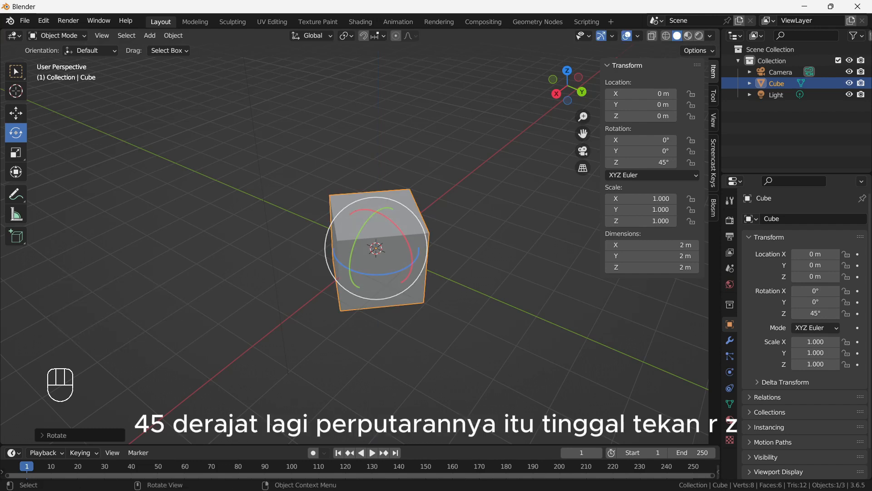
key(r)
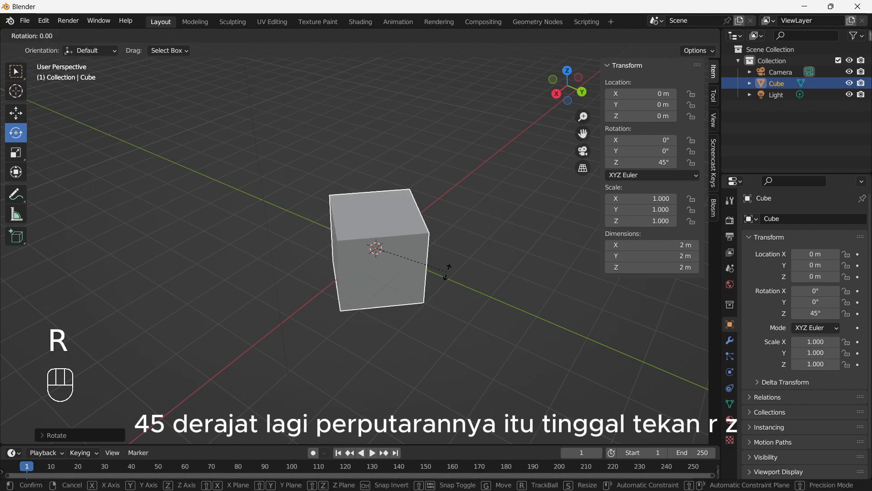
key(z)
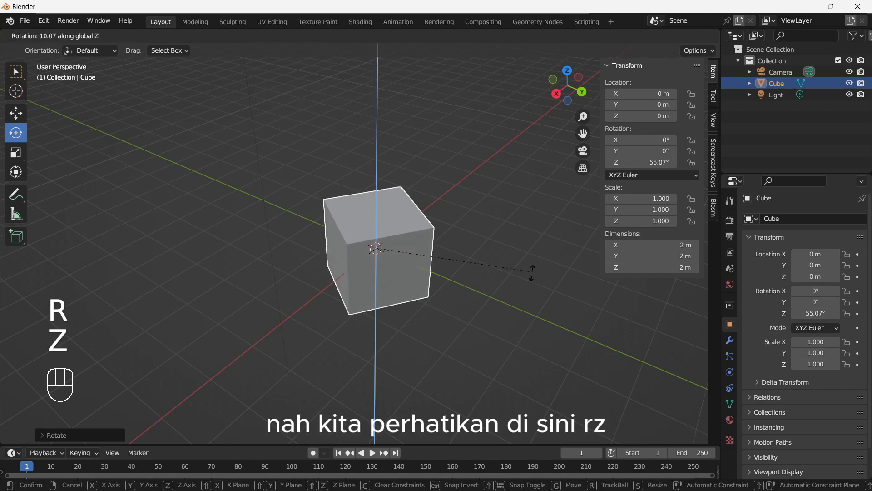
right_click(459, 274)
- Rotate the cube another 45° about global Z from its current orientation
key(r)
key(z)
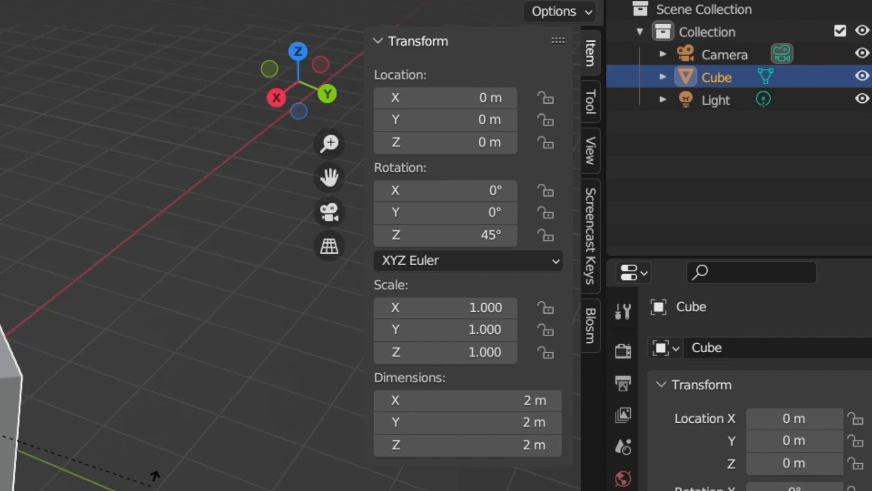
key(KP_4)
key(KP_5)
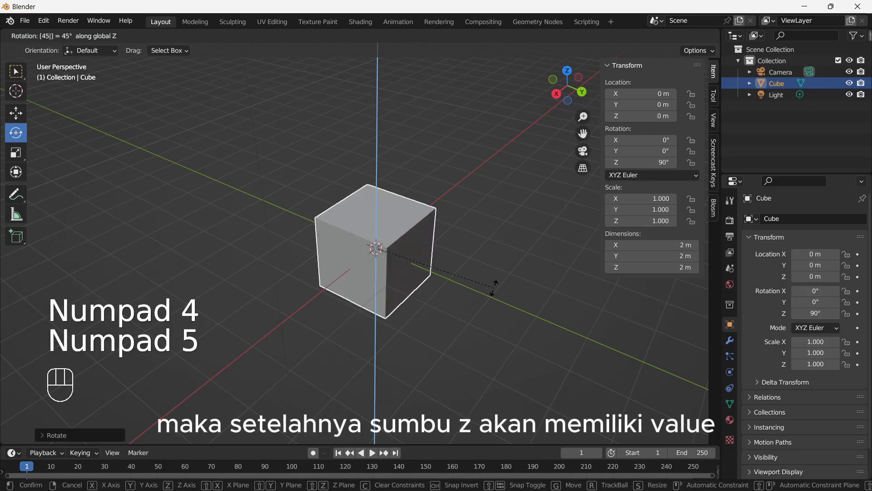
key(Return)
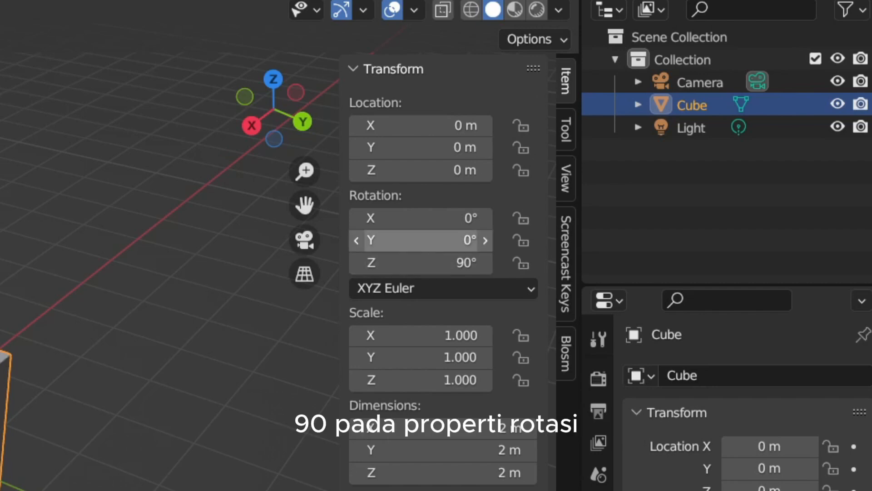
- Clear the cube's rotation, and rotate it freely to about X 47°, Y 15°, Z 43°
key(alt+r)
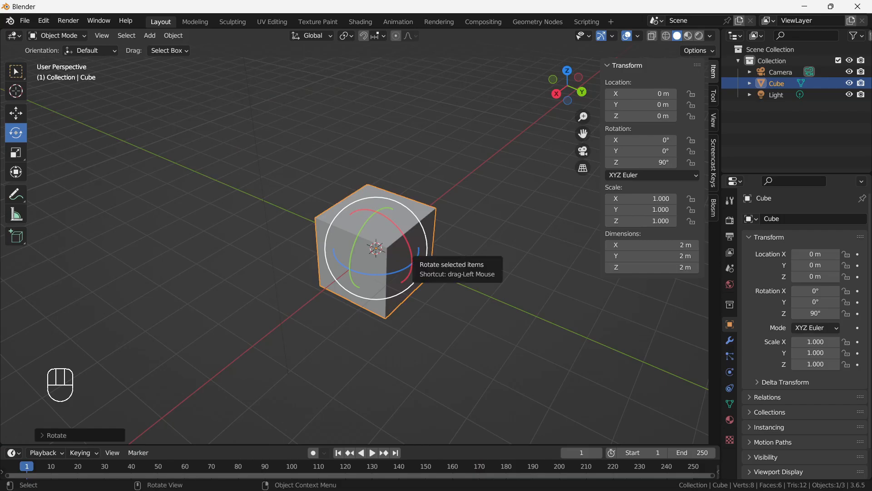
key(r)
key(Return)
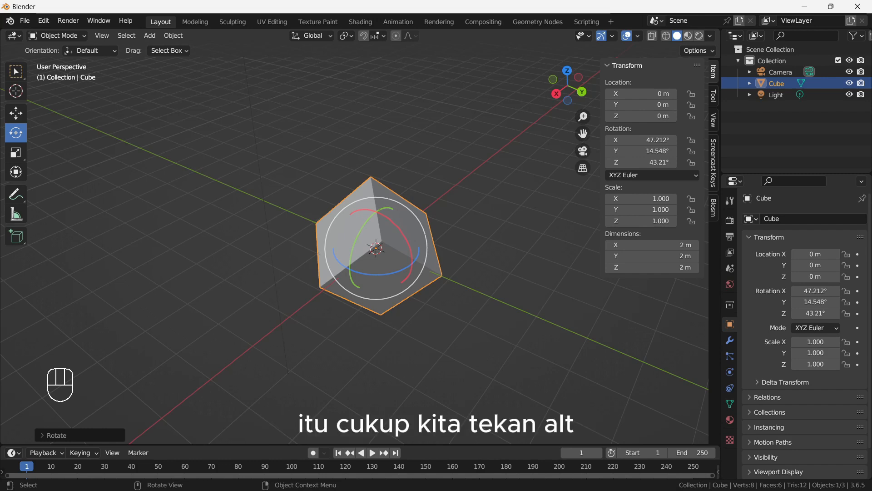
- Clear the cube's rotation and activate the Scale tool
key(alt+r)
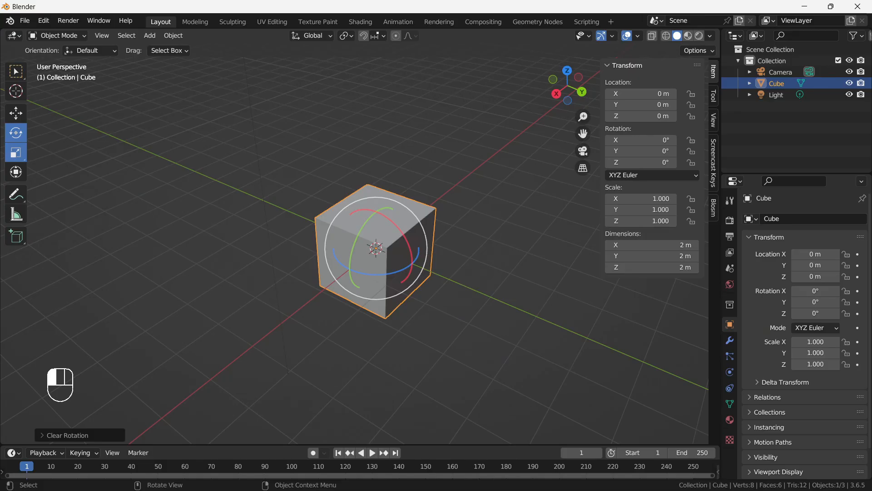
click(31, 264)
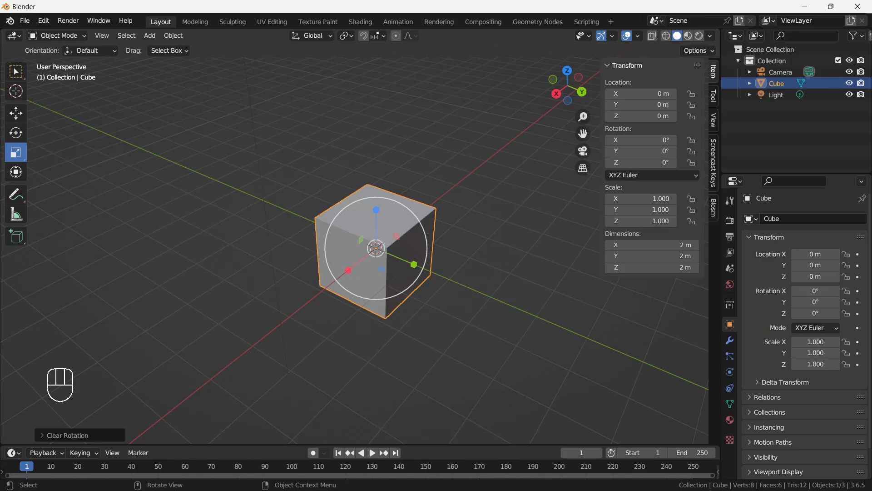
- Try stretching the cube along Y to a scale of about 2.29 with the scale gizmo, and cancel it
scroll(382, 255, up, 3)
scroll(381, 254, down, 1)
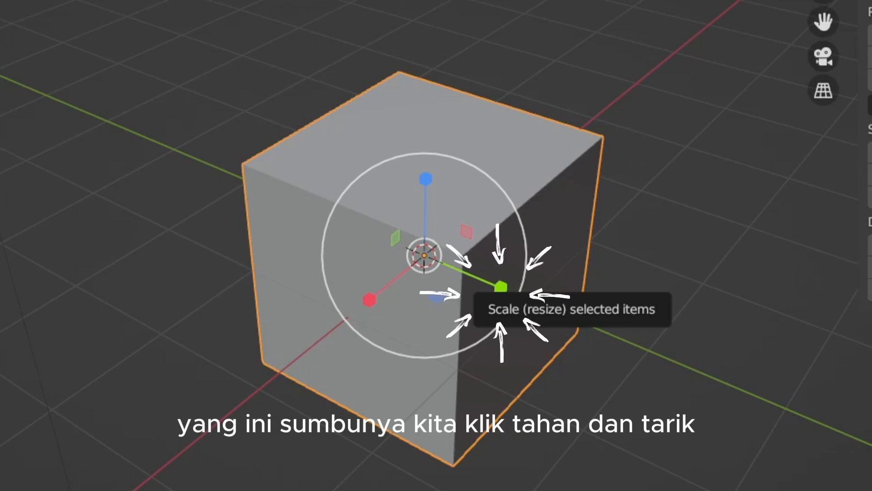
drag(500, 286, 473, 308)
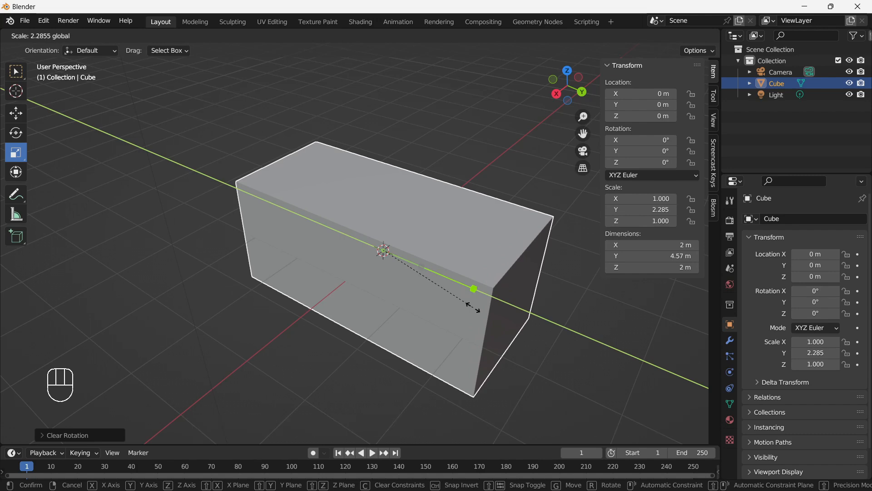
right_click(473, 308)
- Try scaling the cube along X to about 1.58 and along Z to about 0.29, cancelling both
key(s)
key(x)
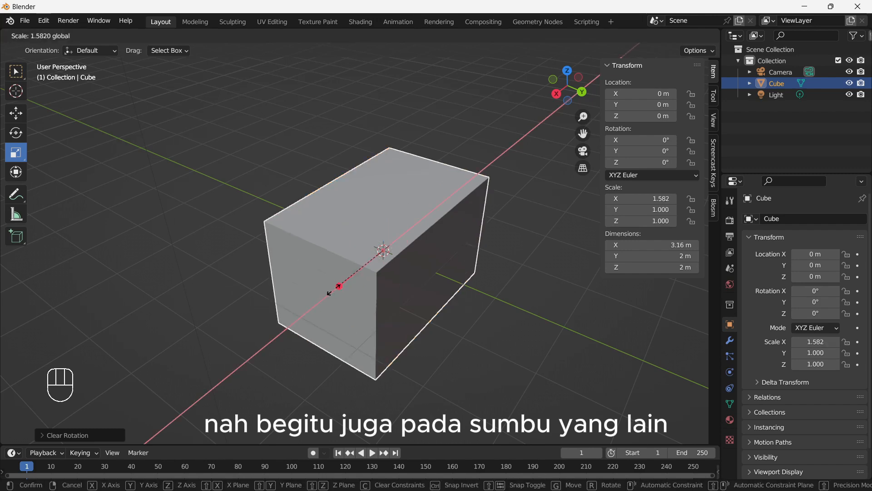
right_click(319, 313)
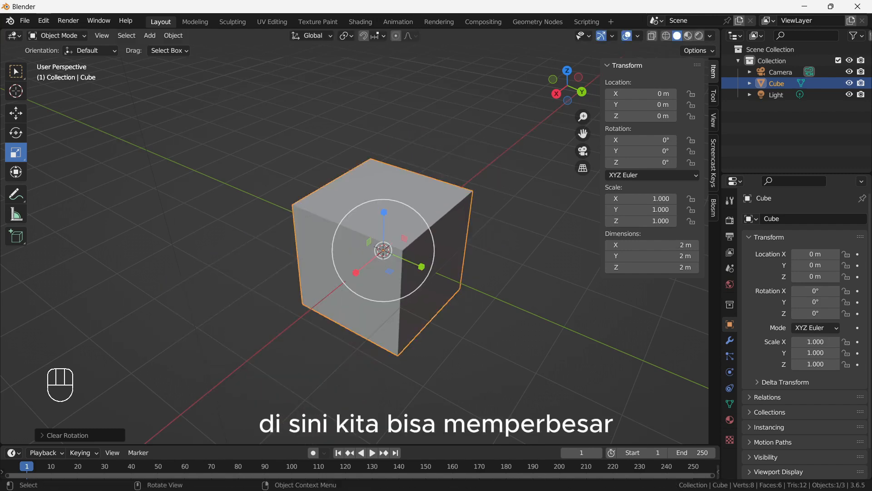
key(s)
key(z)
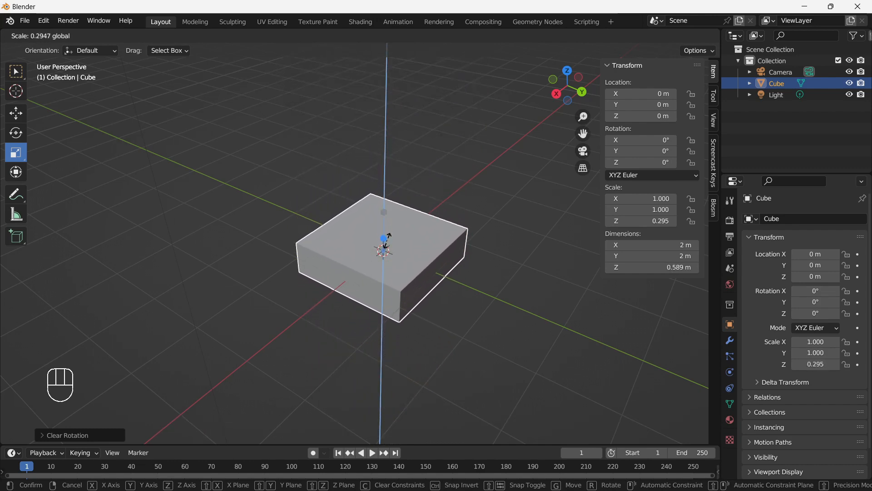
right_click(379, 167)
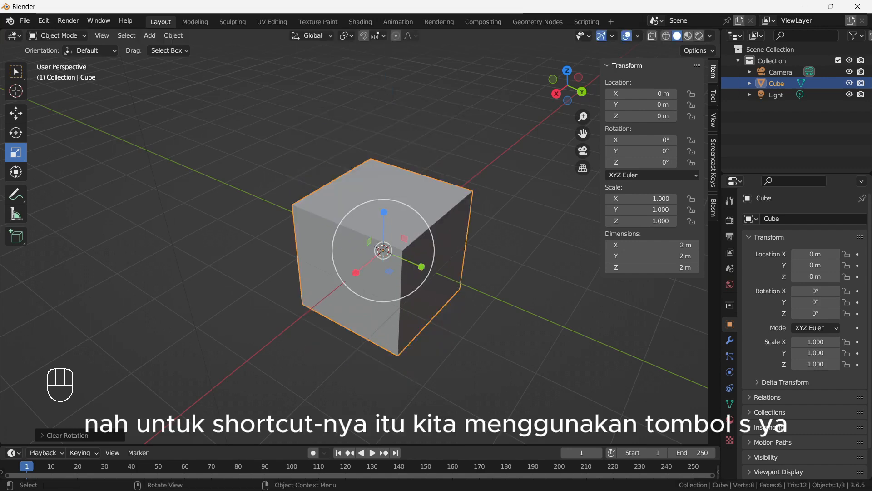
- Try stretching the cube along global X to about 1.18 with the Scale command, and cancel it
key(s)
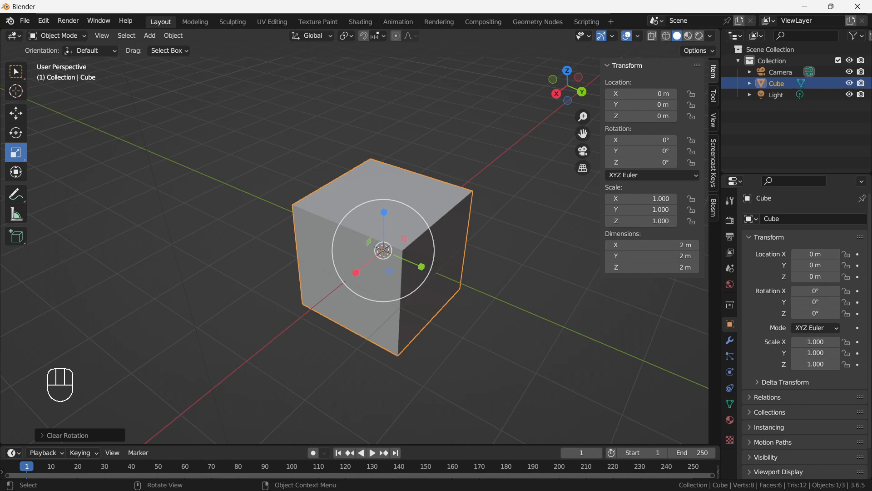
key(s)
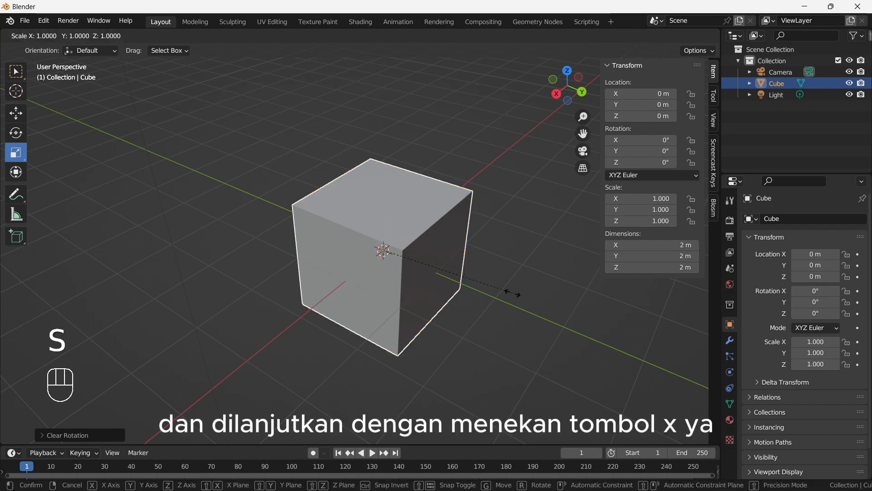
key(x)
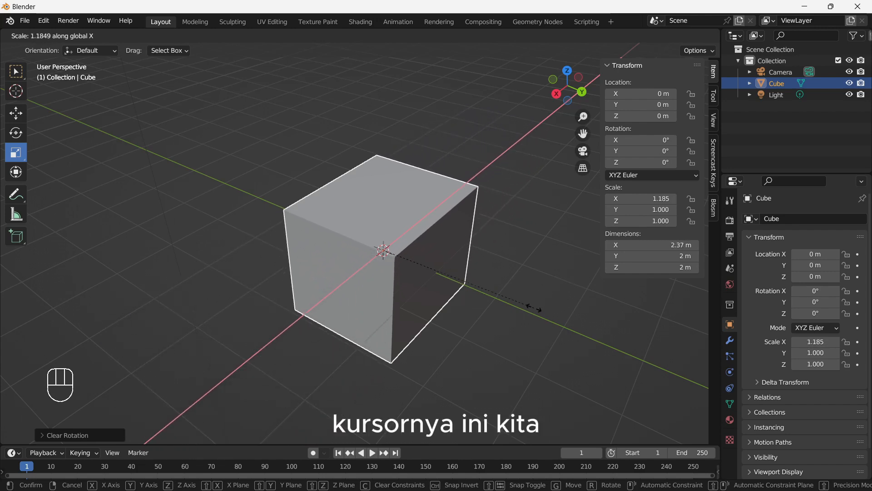
right_click(405, 259)
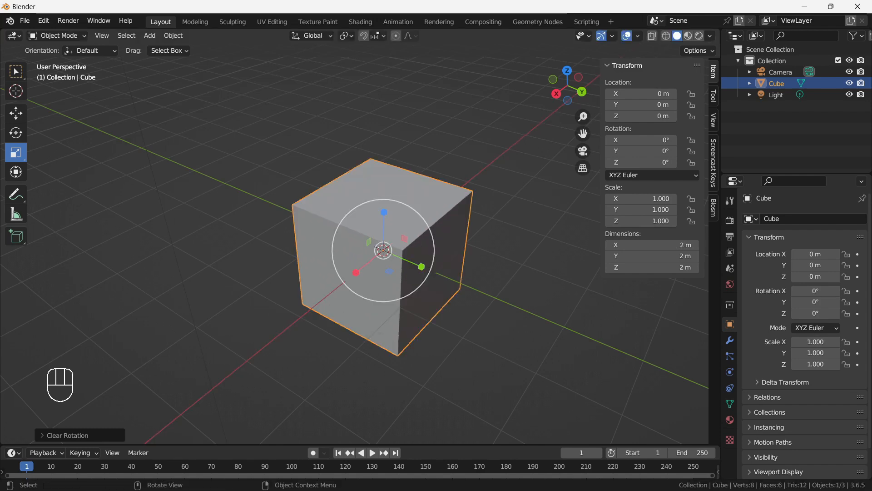
- Try scaling the cube twice along global Z with the Scale command, the first time to about 1.97, cancelling both
key(s)
key(z)
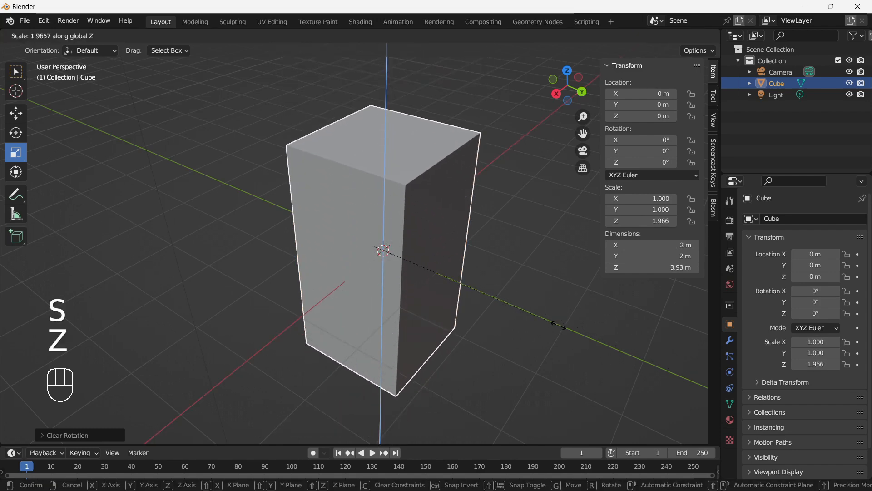
right_click(384, 251)
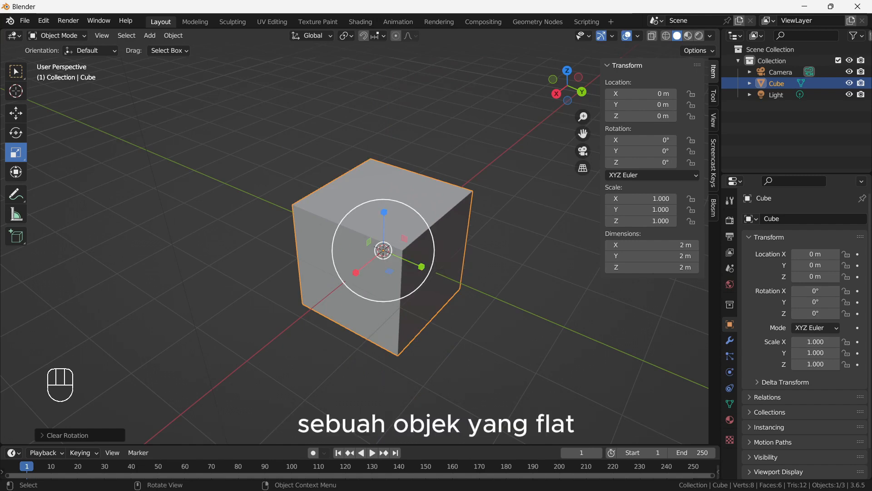
scroll(383, 250, down, 4)
scroll(373, 248, up, 2)
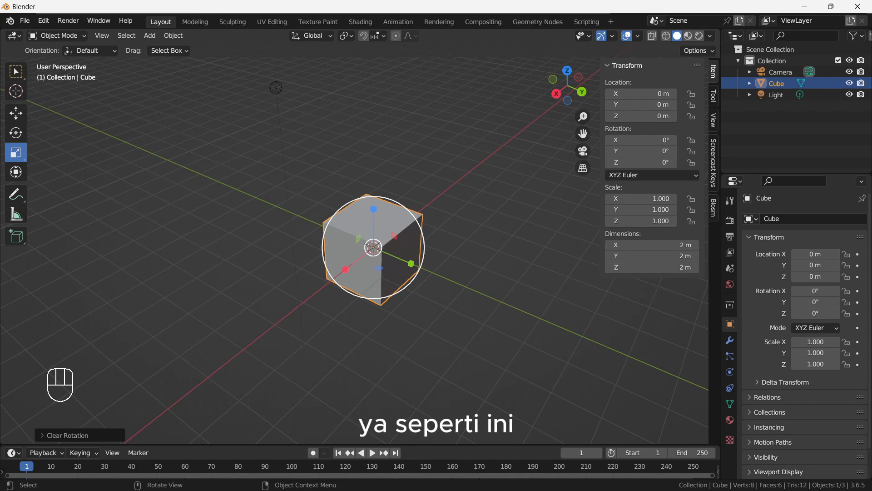
key(s)
key(z)
right_click(458, 275)
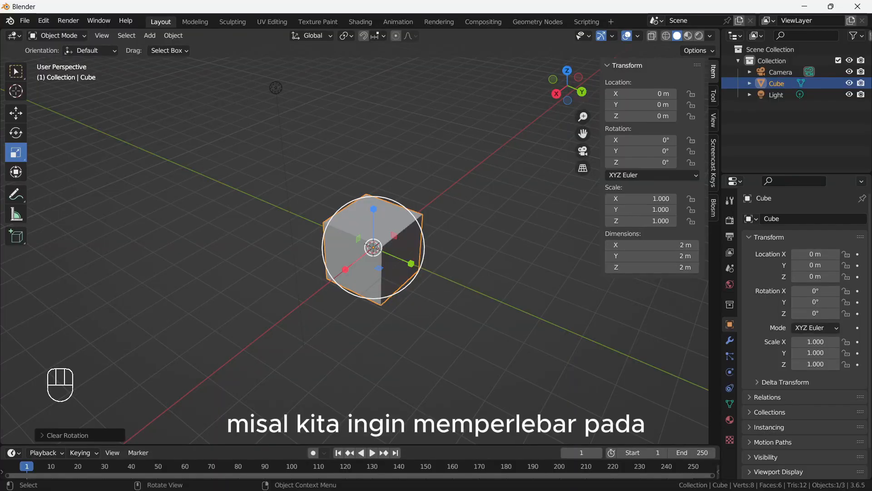
- Scale the cube in the XY plane to about 4.37 with the gizmo's plane handle, and undo it
scroll(360, 245, down, 1)
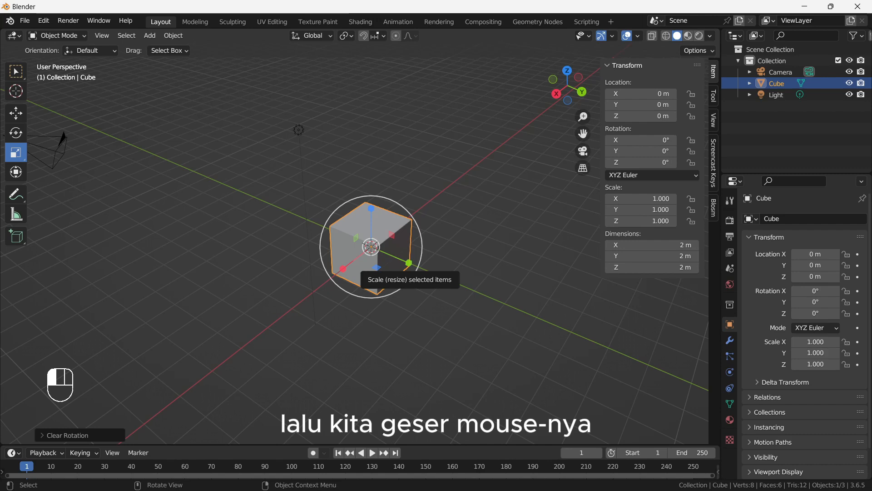
drag(376, 267, 436, 314)
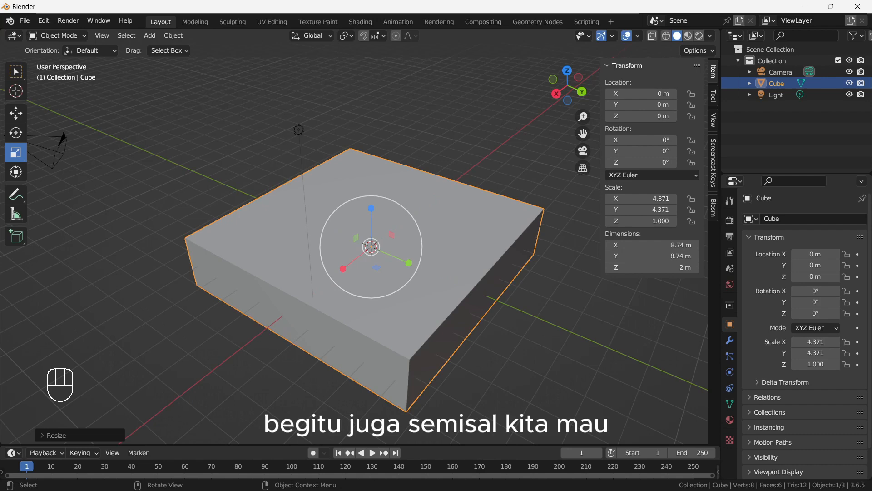
key(ctrl+z)
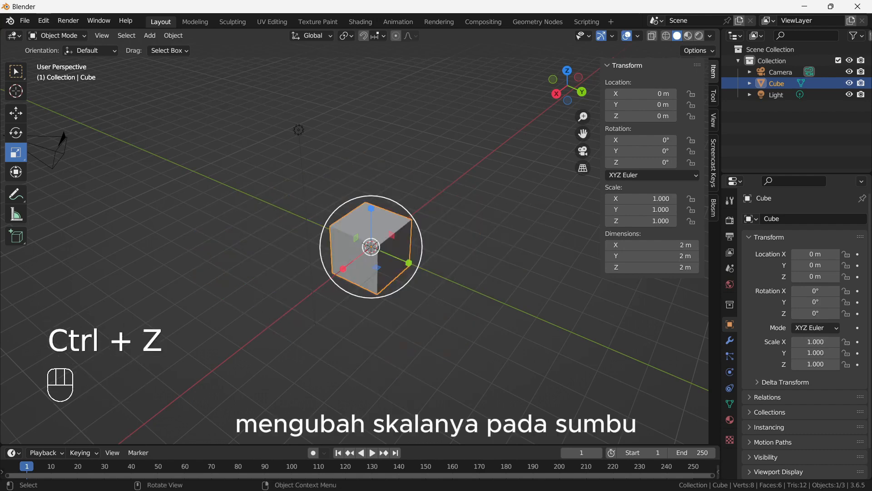
- Scale the cube in the XZ plane to about 4.7 with the gizmo's plane handle, and undo it
scroll(436, 313, up, 1)
scroll(436, 314, down, 1)
middle_drag(436, 313, 432, 314)
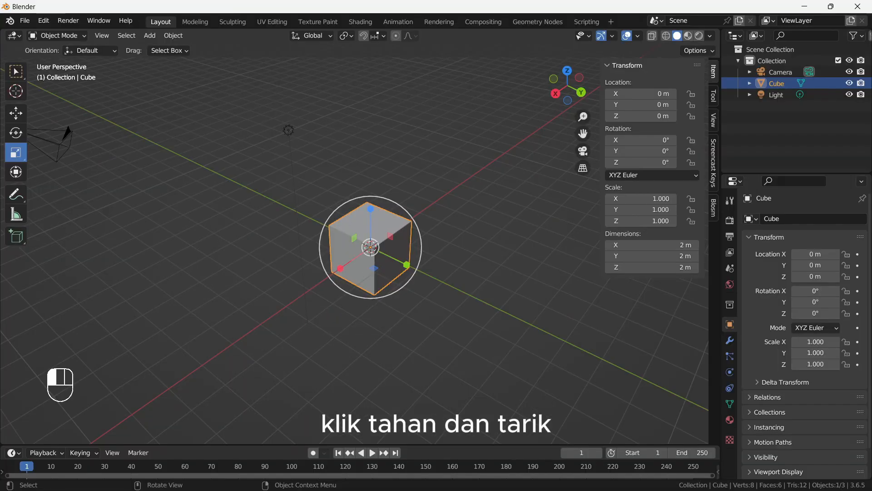
drag(354, 237, 267, 223)
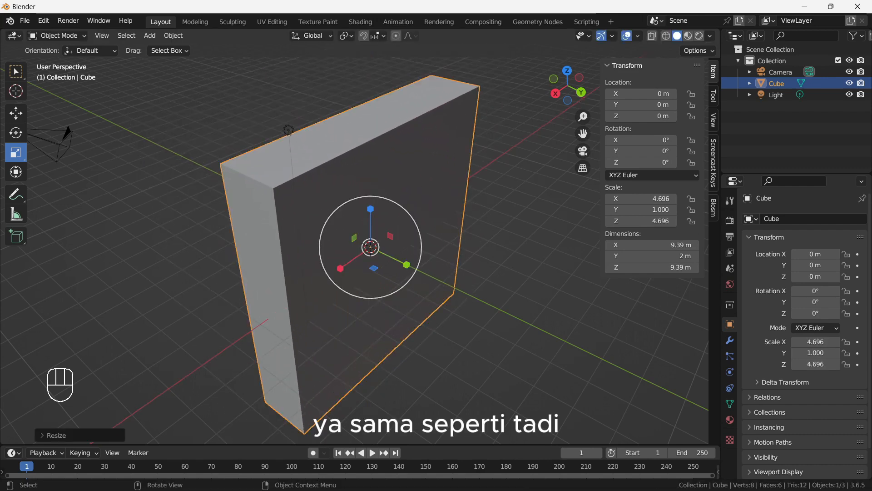
mouse_move(267, 222)
middle_down()
mouse_move(298, 229)
mouse_move(276, 228)
middle_up()
key(ctrl+z)
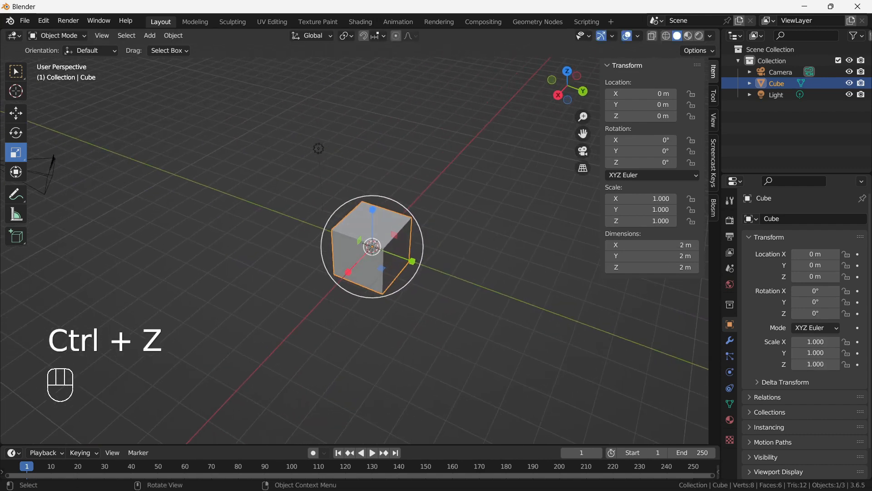
- Scale the cube in the XZ plane twice more, undoing the first scaling and cancelling the second
drag(356, 241, 281, 233)
key(ctrl+z)
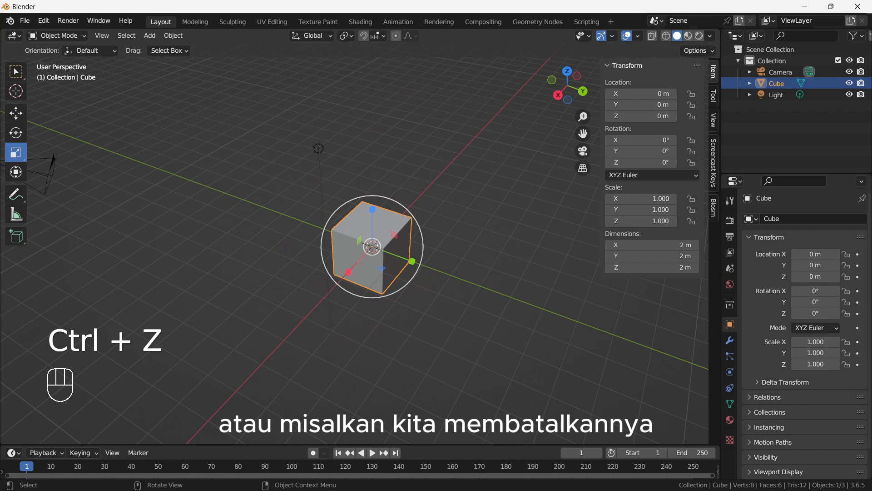
drag(358, 239, 287, 229)
right_click(287, 228)
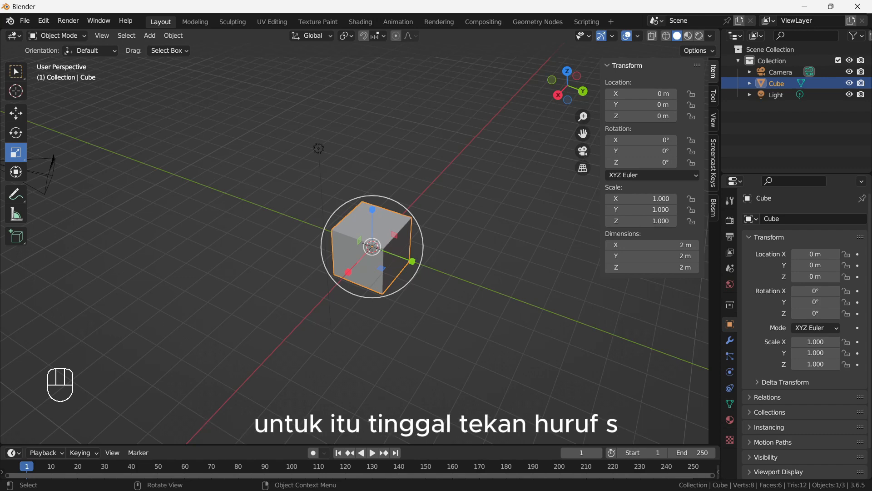
- Try scaling the cube with the Scale command locked out of global Z, shrinking X and Y to about 0.11, and cancel it
key(s)
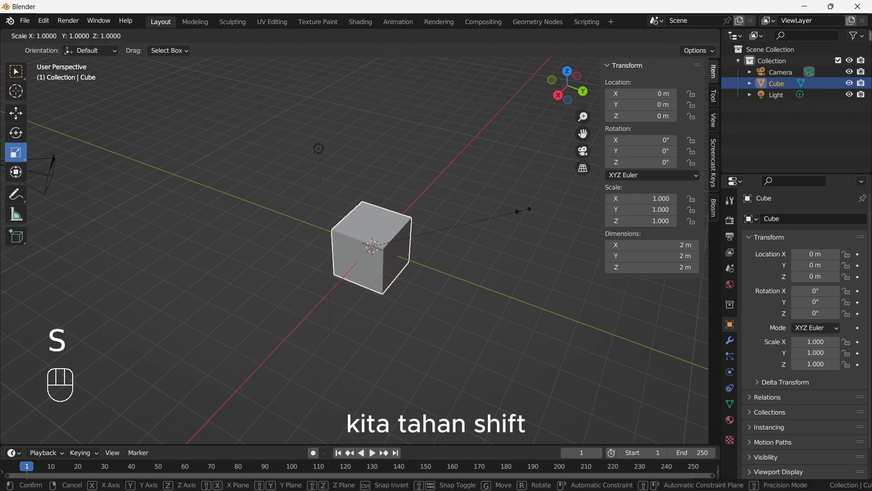
key(shift)
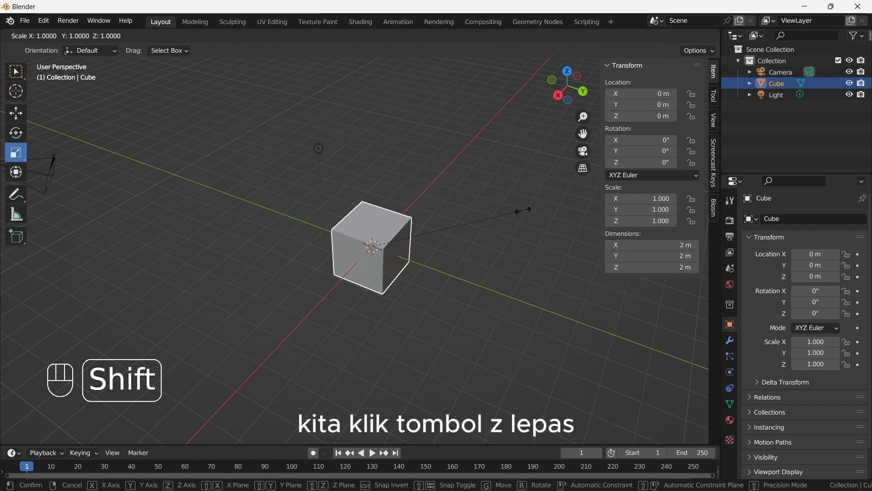
key(shift+z)
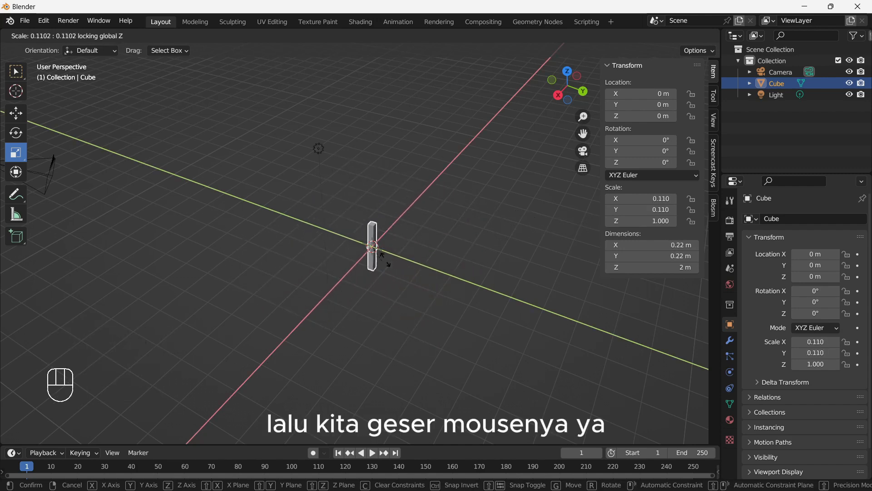
right_click(631, 249)
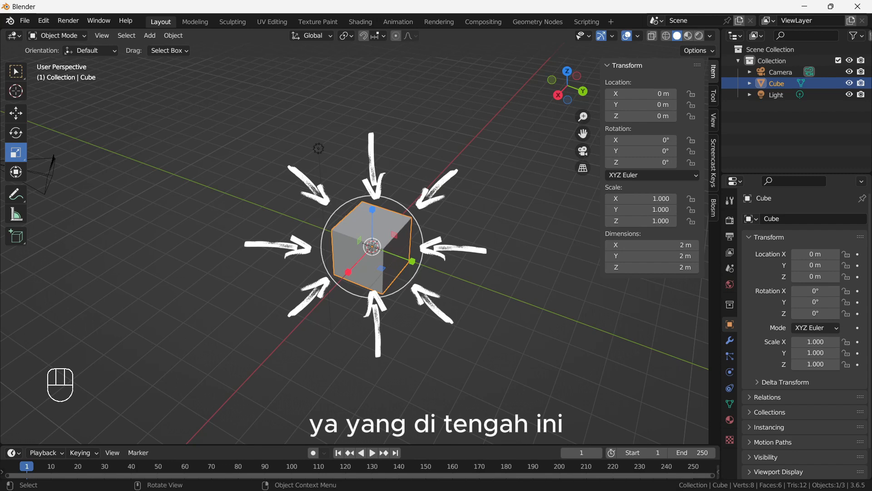
- Try scaling the cube uniformly with the gizmo's outer and inner circles and with the Scale command, cancelling each attempt
drag(425, 243, 477, 254)
right_click(477, 255)
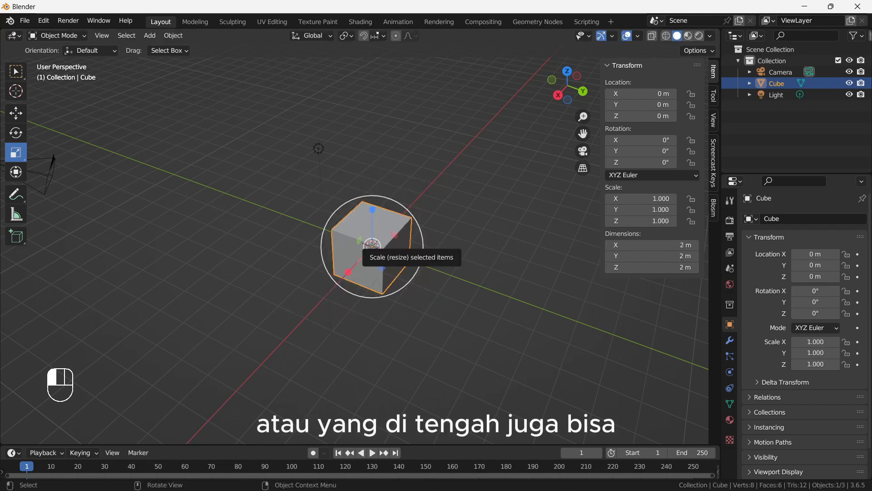
drag(378, 248, 424, 214)
right_click(403, 247)
right_click(424, 214)
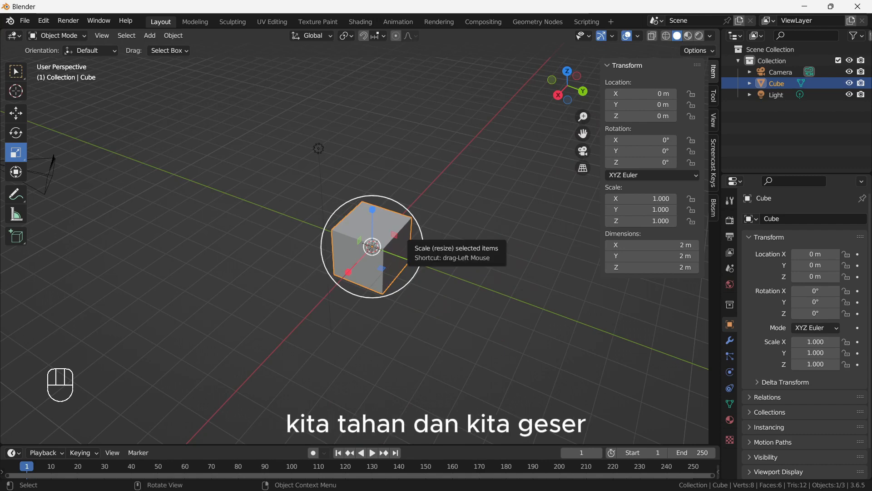
drag(410, 285, 530, 256)
right_click(530, 255)
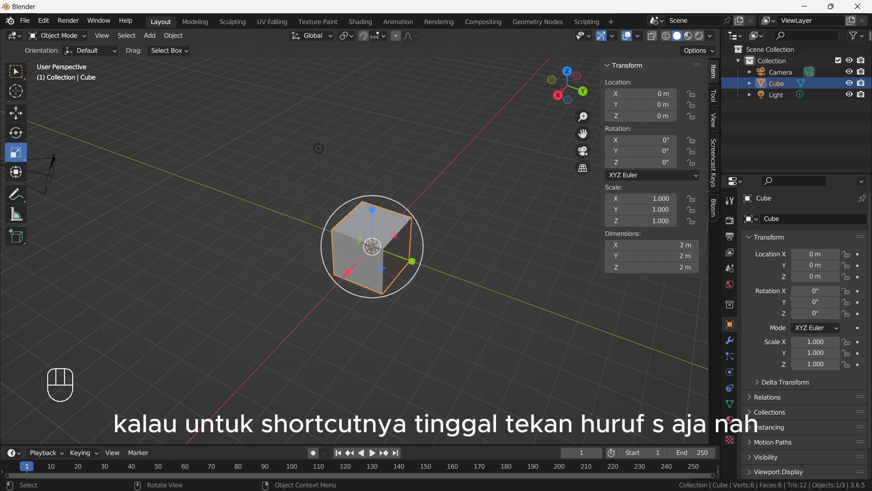
key(s)
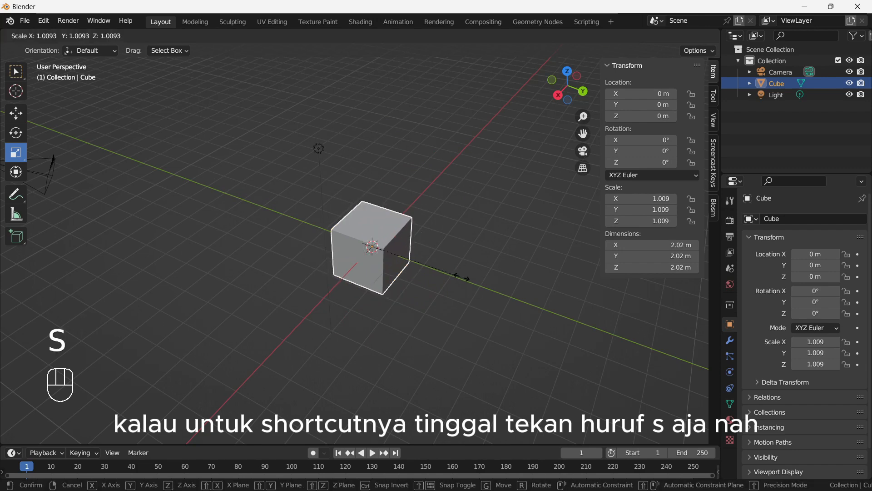
right_click(522, 318)
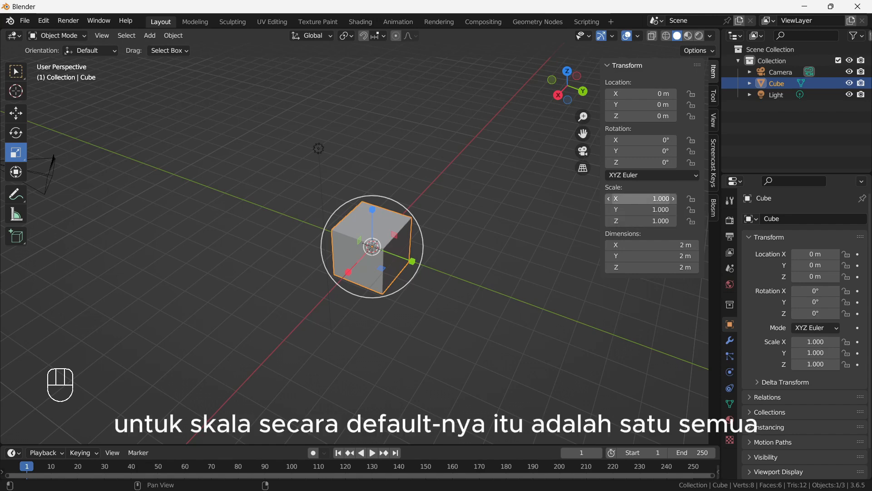
- Set the cube's Y and Z scale to 0 in the sidebar's transform values
click(641, 198)
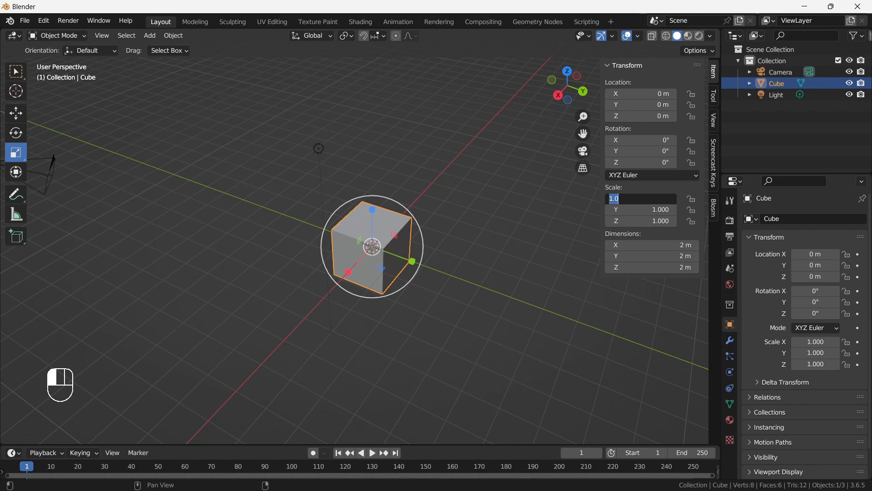
text(0)
key(Tab)
text(0)
key(Tab)
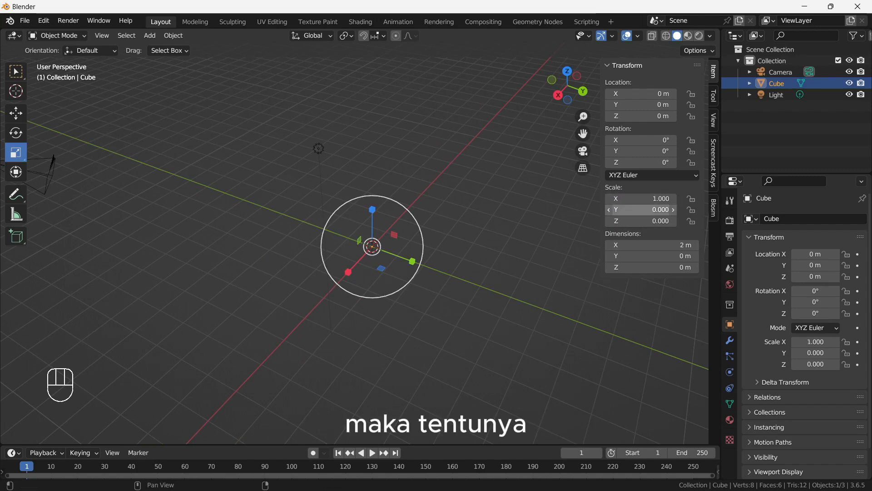
- Set the cube's Y and Z scale to 1 in the sidebar's transform values
text(1)
key(Return)
click(640, 220)
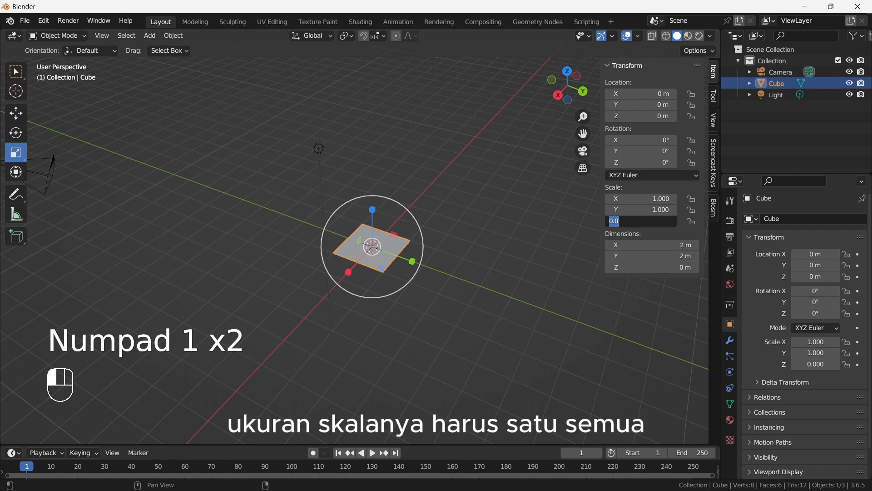
text(1)
key(Return)
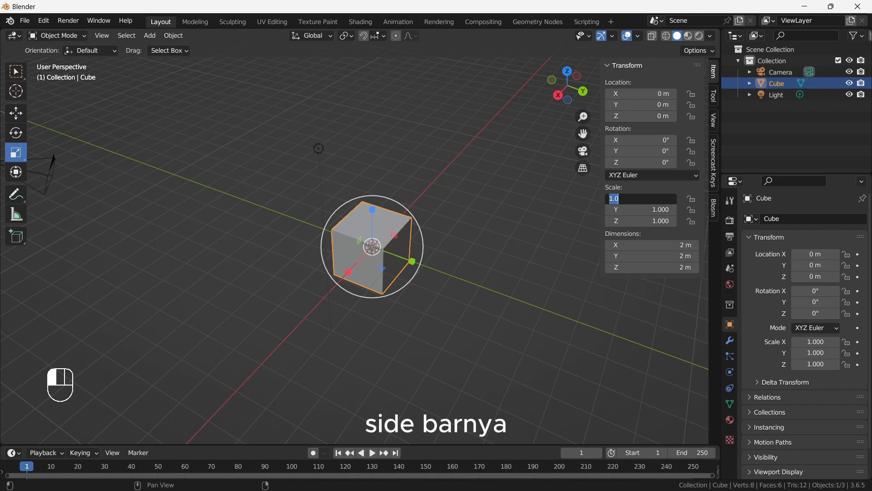
- Try setting the cube's X scale to 2 in the sidebar's transform values and undo the change
text(2)
key(Return)
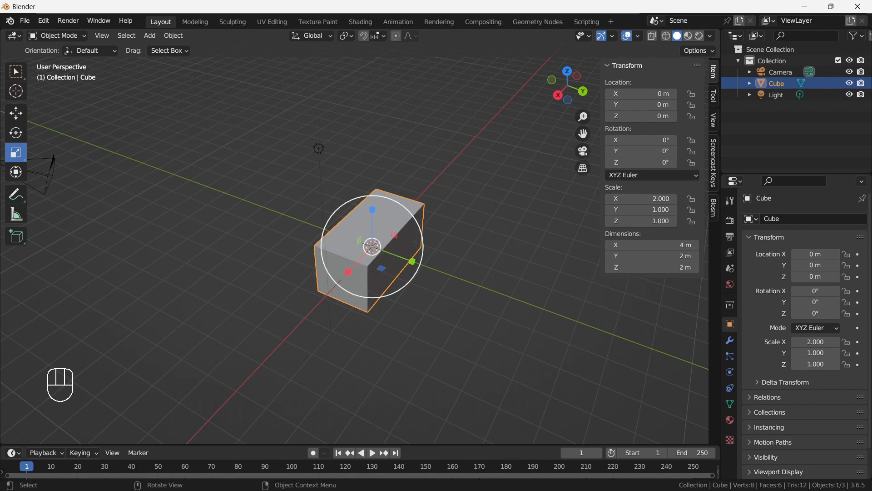
mouse_move(499, 268)
middle_down()
mouse_move(433, 255)
mouse_move(502, 255)
middle_up()
key(ctrl+z)
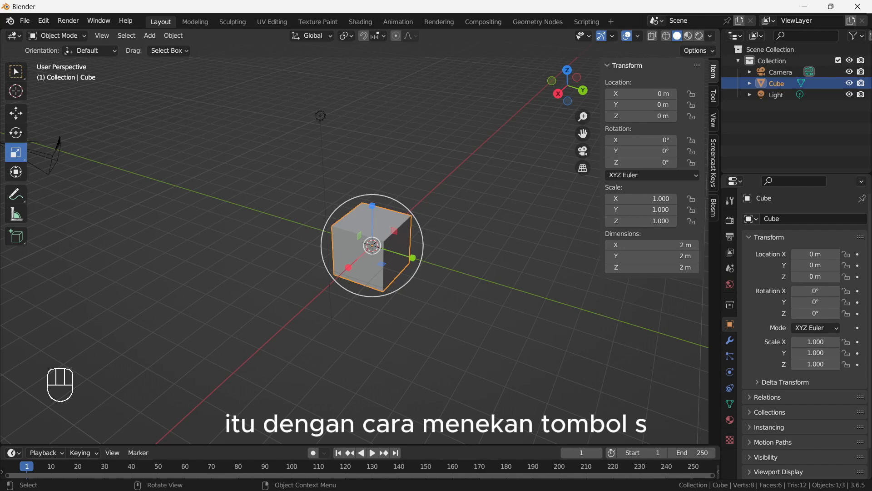
- Scale the cube by a factor of 4 along global Y with the Scale command, and clear its scale
key(s)
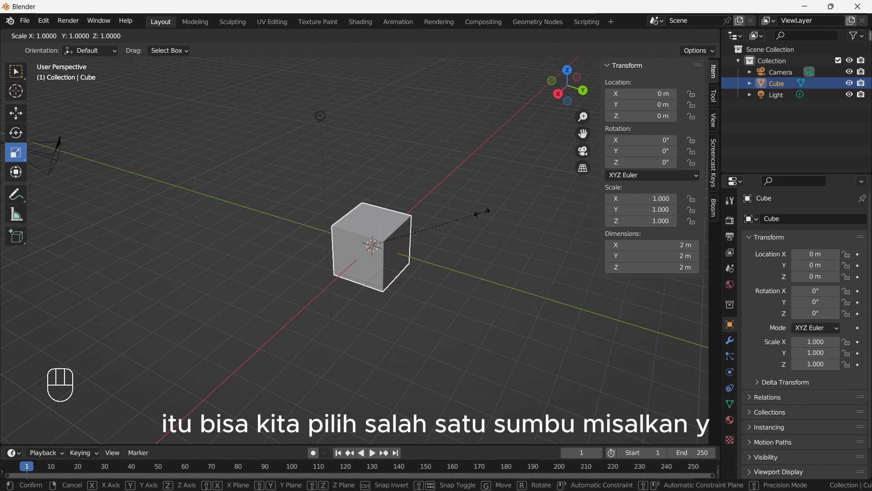
key(y)
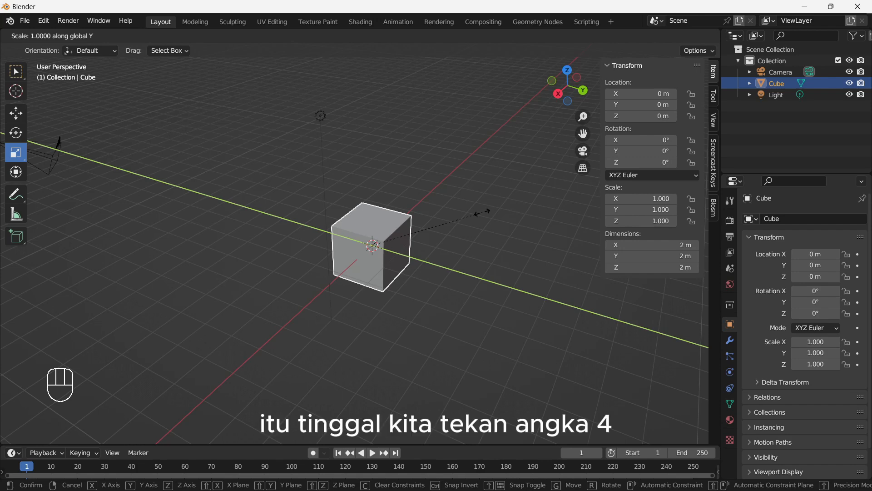
key(KP_4)
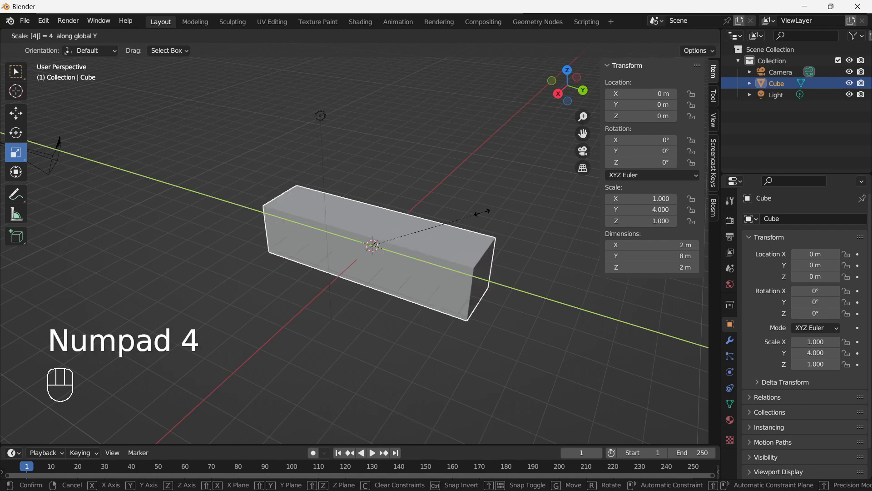
key(Return)
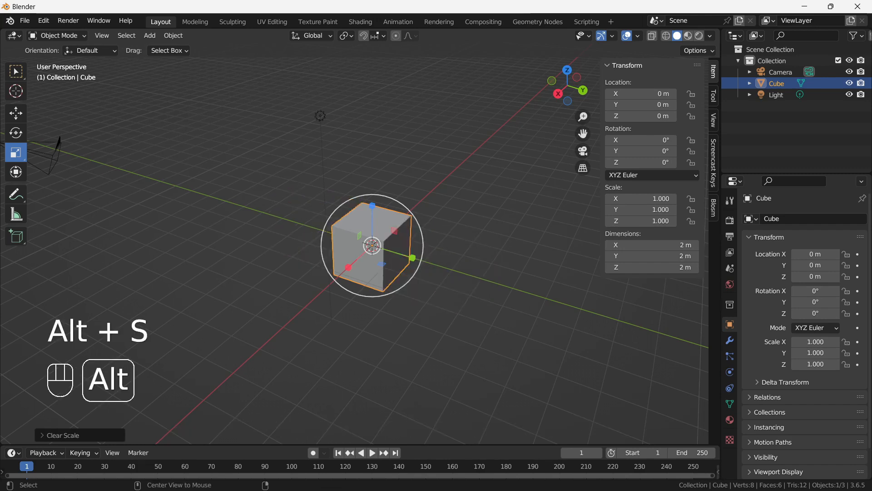
key(alt+s)
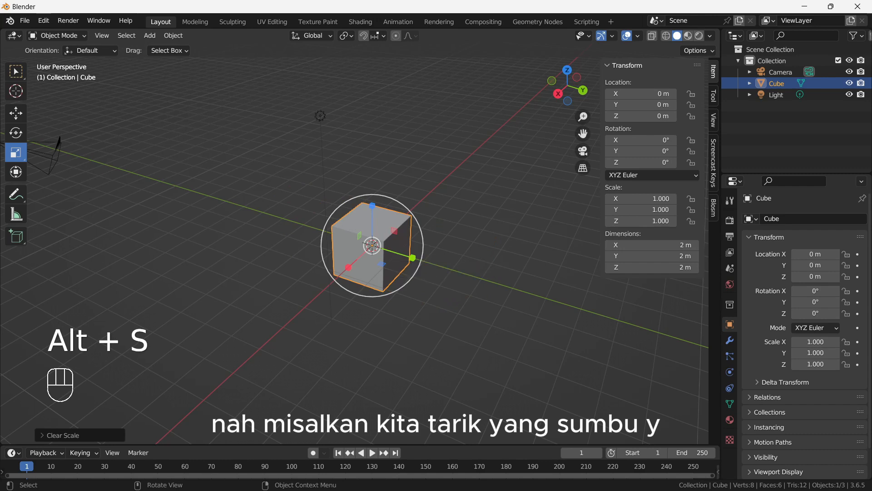
- Try stretching the cube along Y with the scale gizmo and undo it
drag(413, 259, 477, 312)
key(ctrl+z)
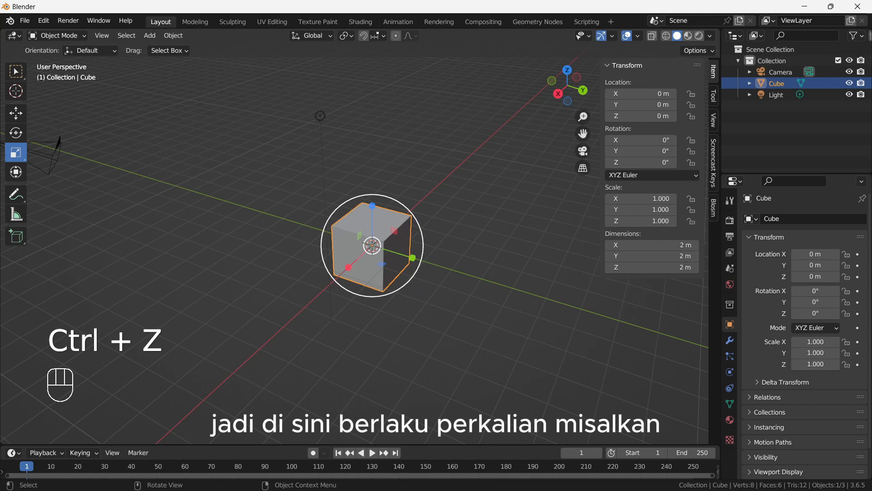
- Scale the cube by a factor of 2 along global Y with the Scale command
key(s)
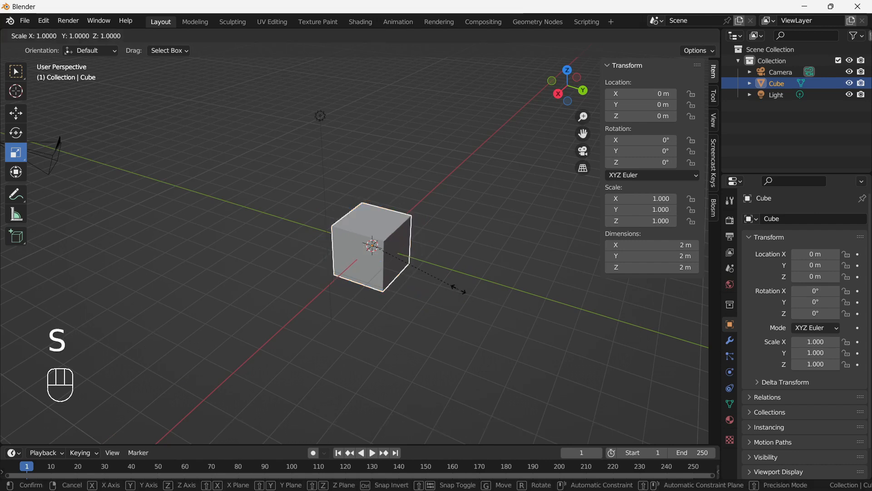
key(x)
key(s)
key(y)
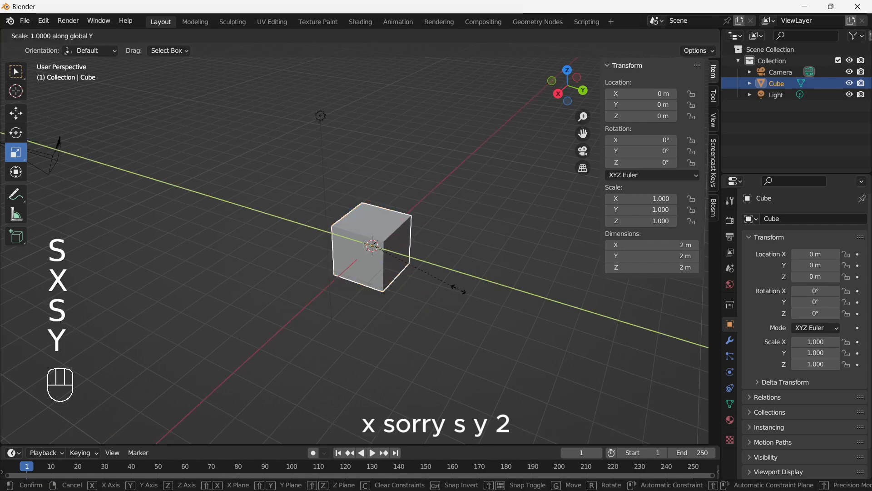
key(KP_2)
click(459, 289)
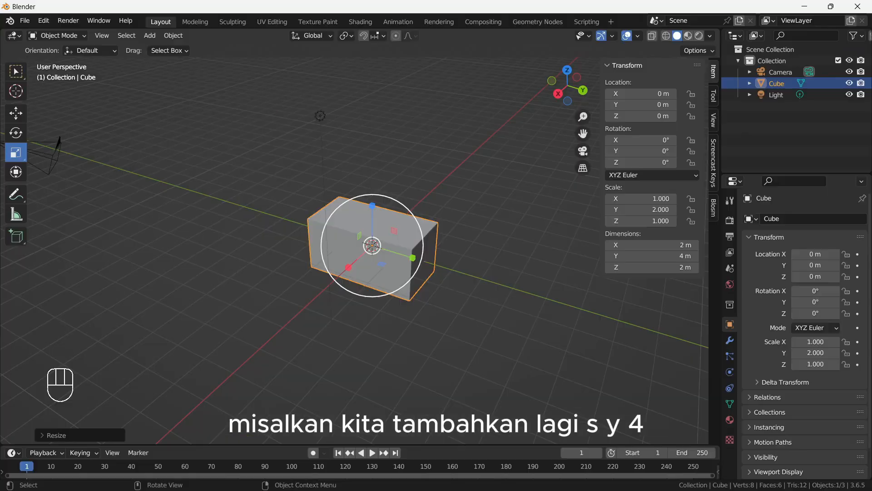
- Scale the stretched cube by a further factor of 4 along global Y, and clear its scale
key(s)
key(y)
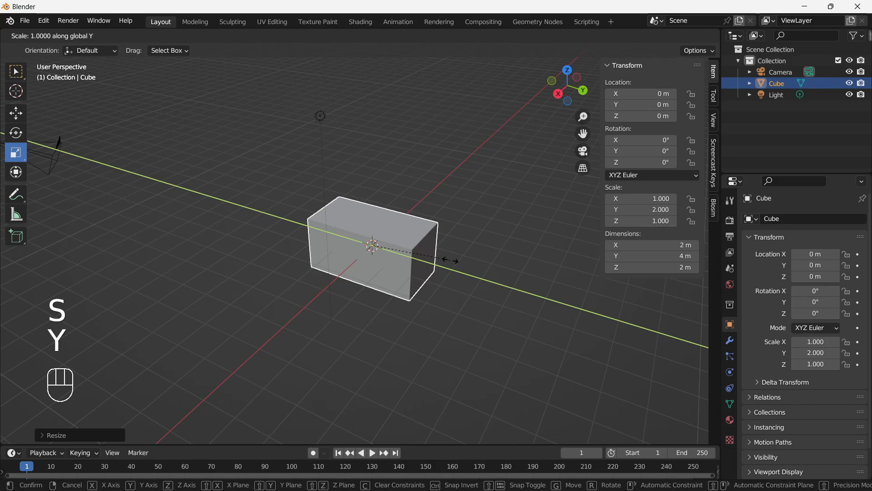
key(KP_4)
click(449, 258)
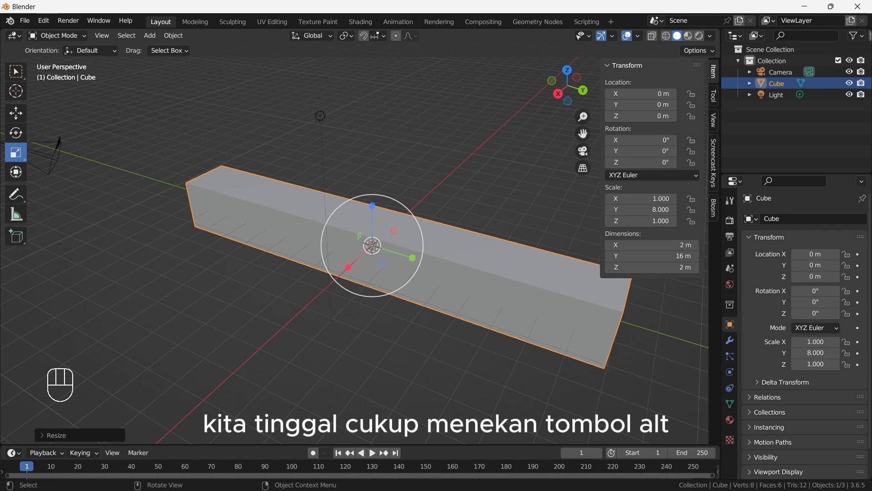
key(alt)
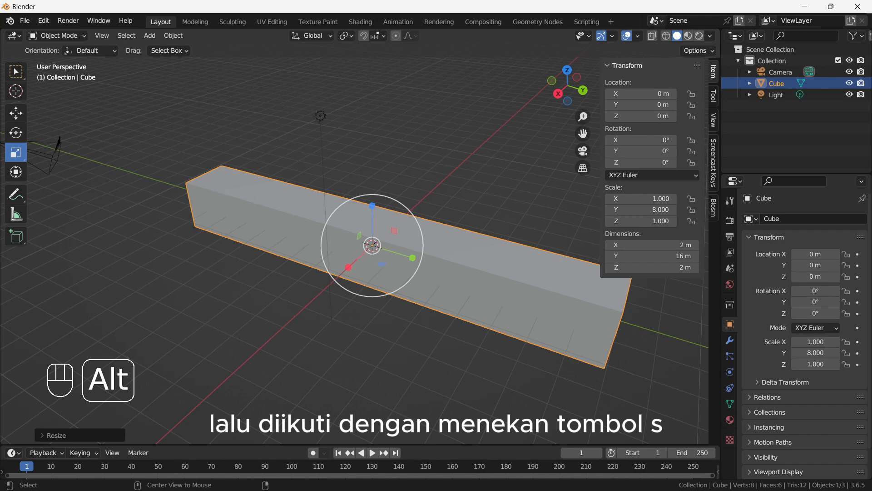
key(alt+s)
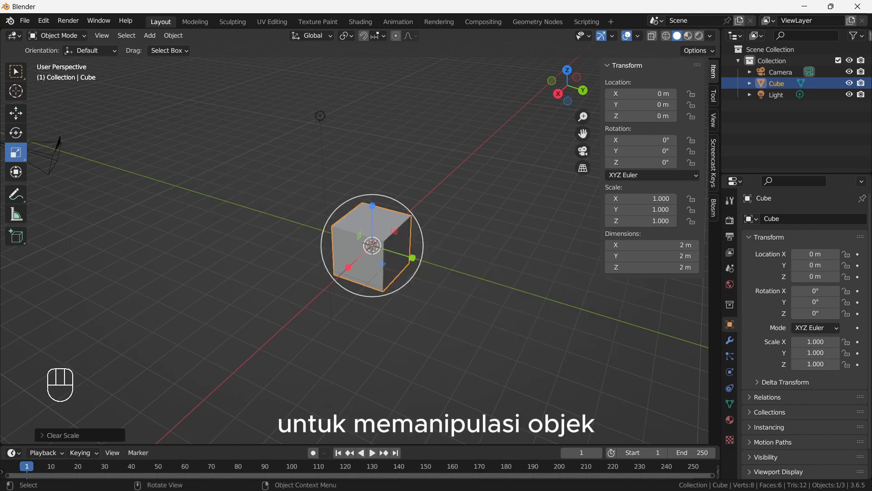
- Switch to the selection tool and try moving the cube freely with the Move command, cancelling the move
mouse_move(372, 246)
shift+middle_down()
mouse_move(386, 251)
mouse_move(364, 251)
shift+middle_up()
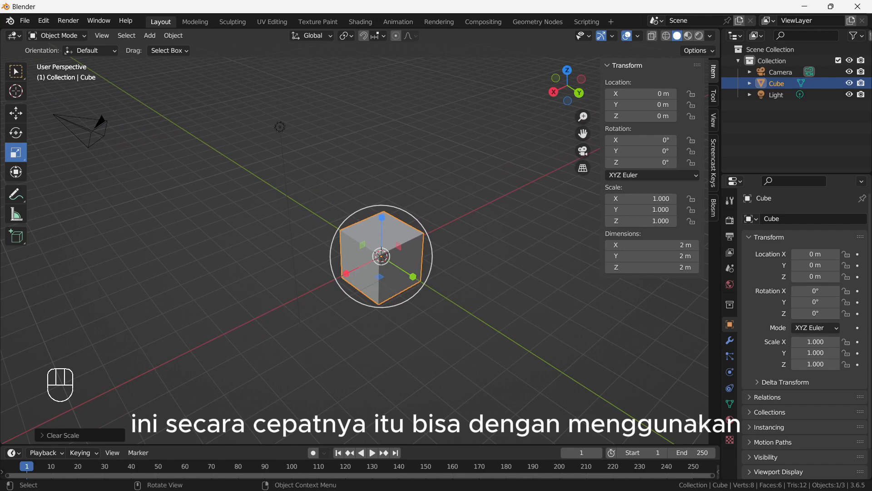
click(16, 72)
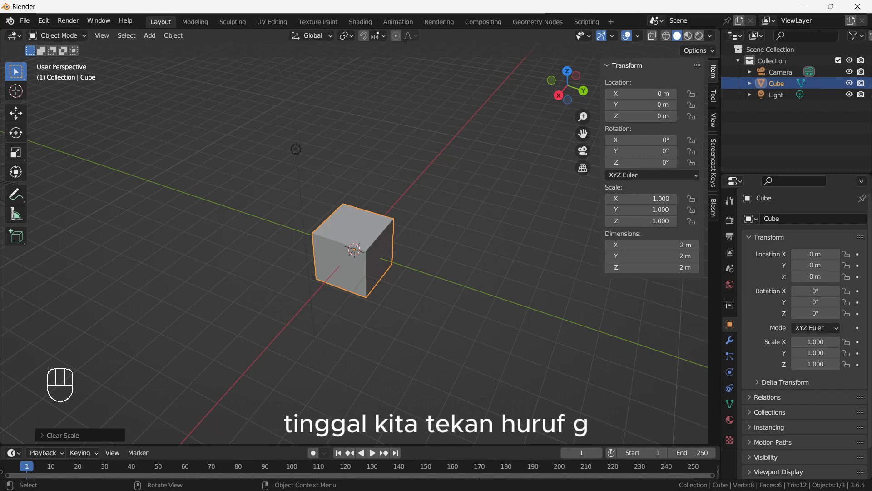
key(g)
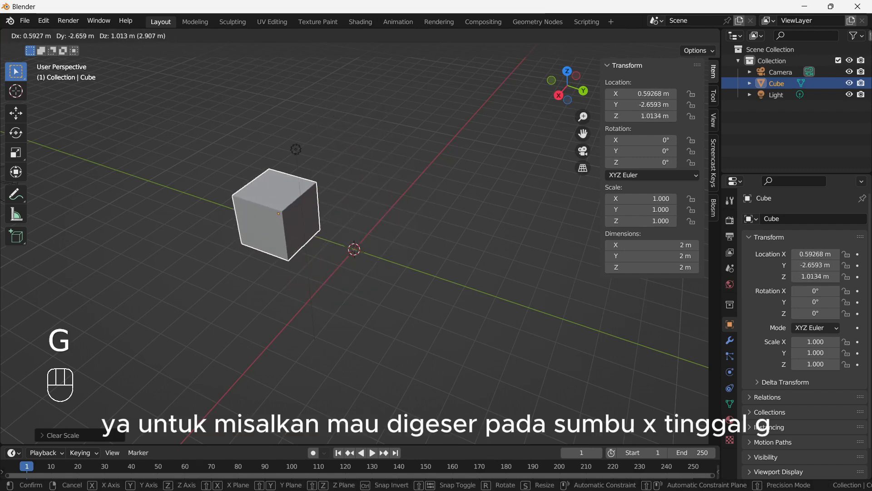
key(Escape)
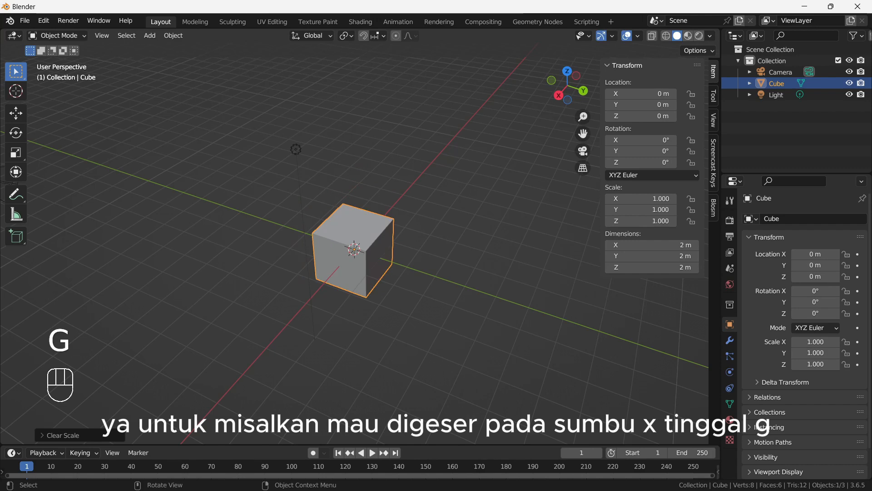
- Try moving the cube along global X, along global Y and without an axis constraint, cancelling each move
key(g)
key(x)
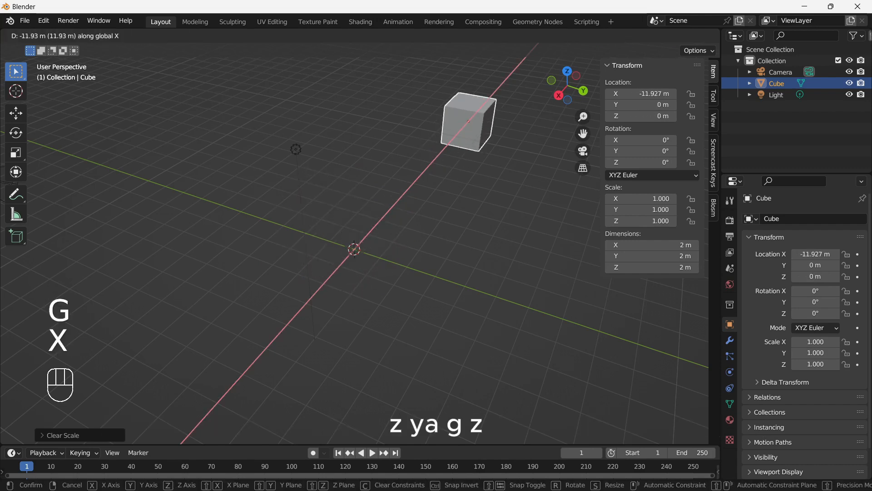
key(Escape)
key(g)
key(y)
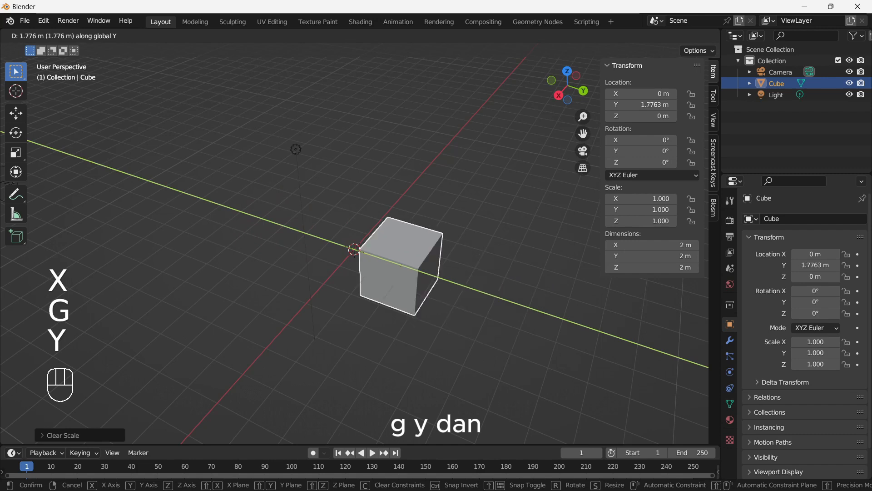
key(Escape)
key(g)
key(Escape)
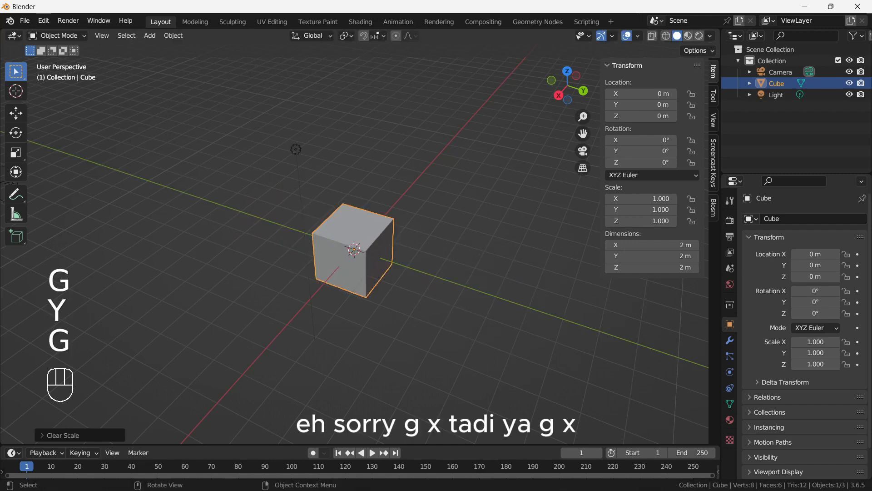
- Try moving the cube along the global X, Y and Z axes in turn, cancelling each move
key(g)
key(x)
key(Escape)
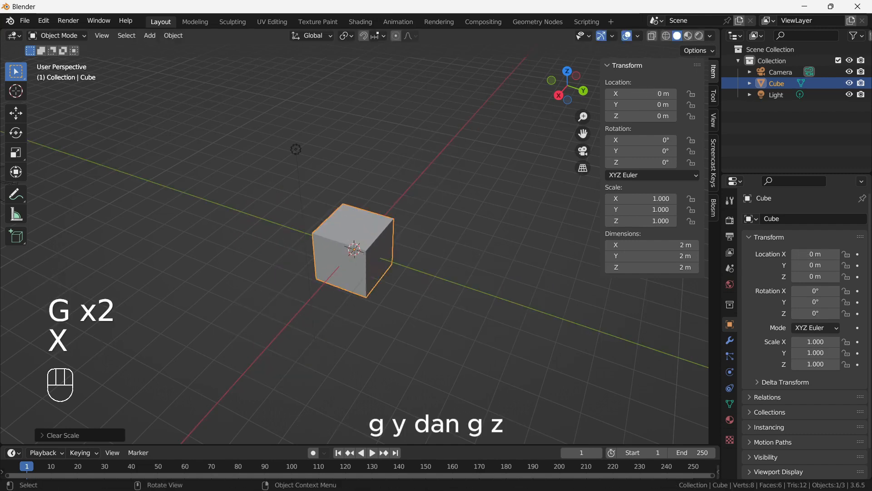
key(g)
key(y)
key(Escape)
key(g)
key(z)
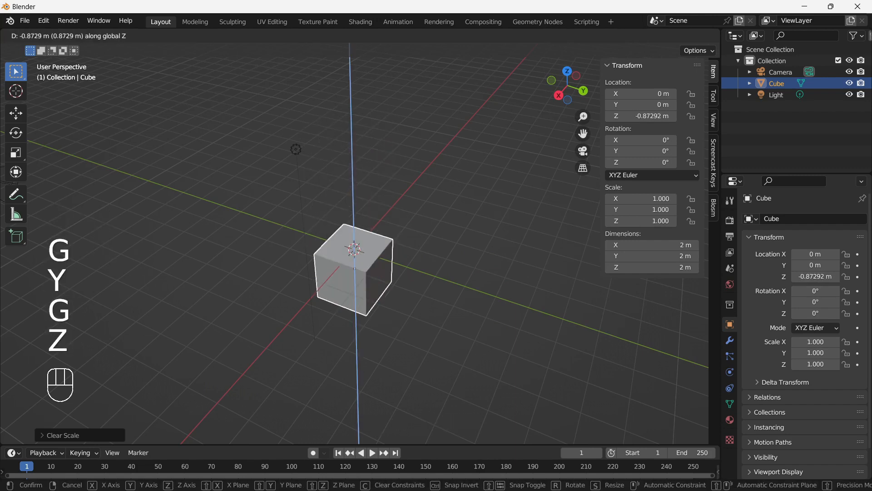
key(Escape)
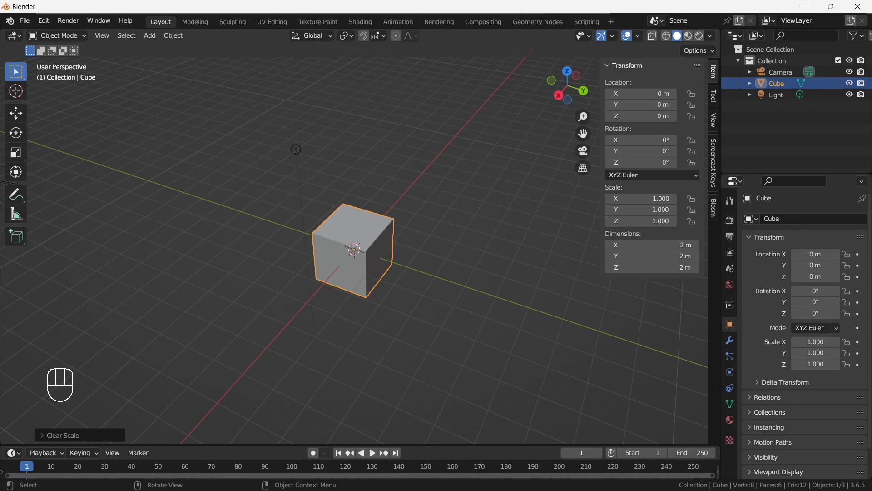
- Try rotating the cube freely and around the global X, Y and Z axes in turn, cancelling each rotation
key(r)
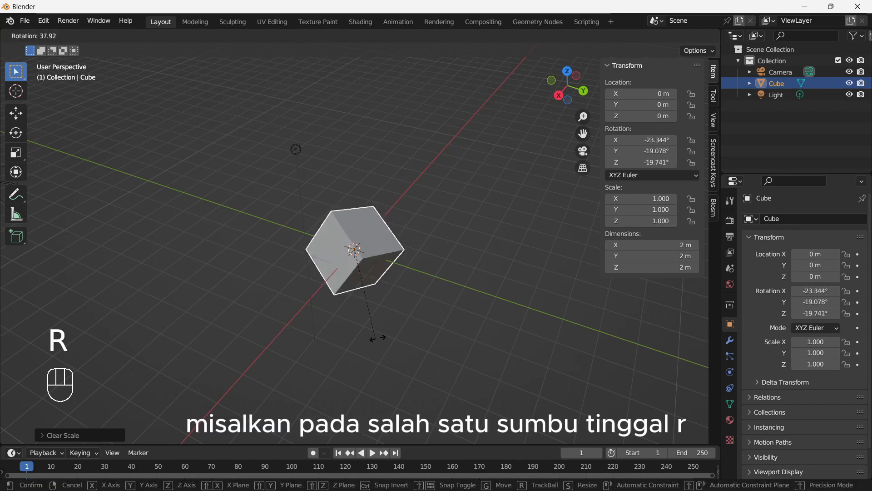
right_click(436, 194)
key(r)
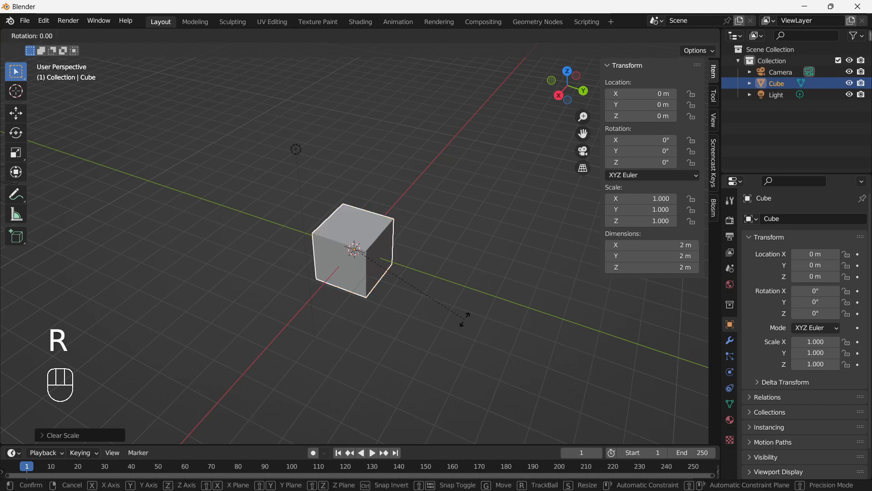
key(x)
right_click(398, 361)
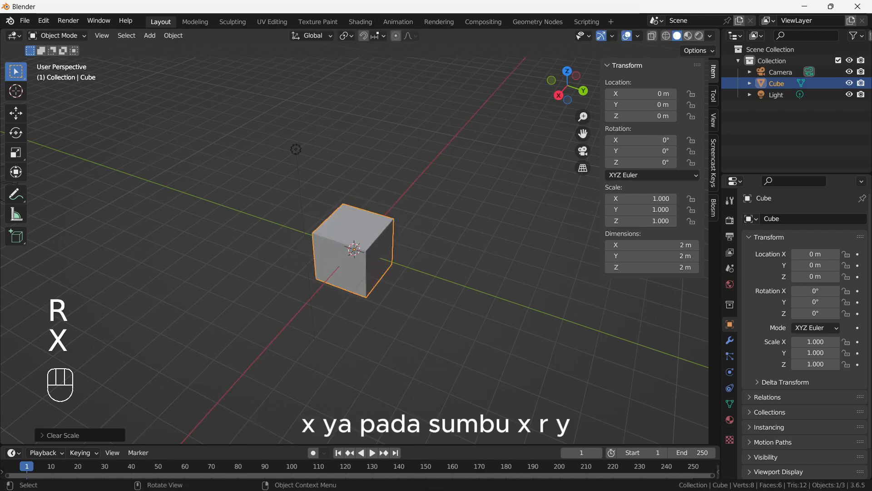
key(r)
key(y)
right_click(427, 208)
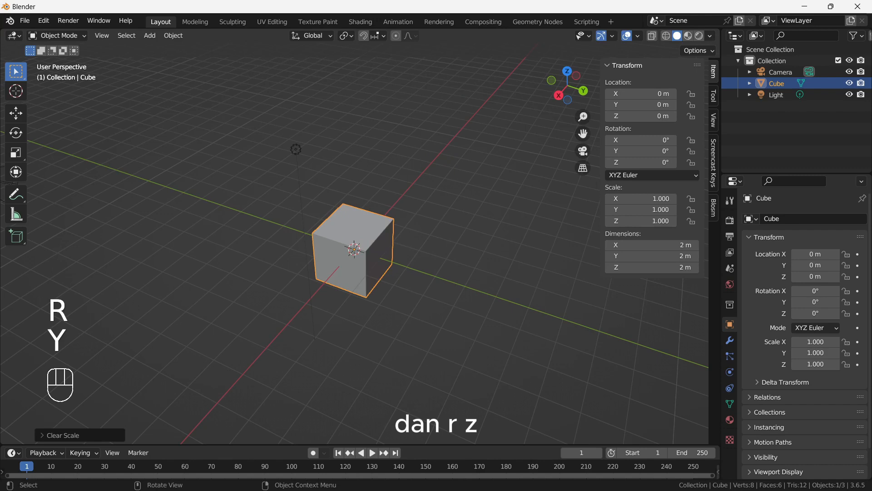
key(r)
key(z)
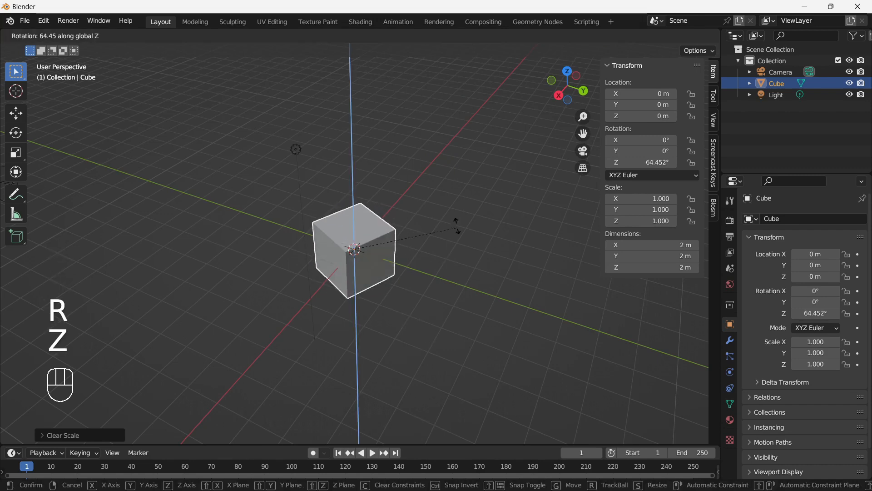
right_click(427, 301)
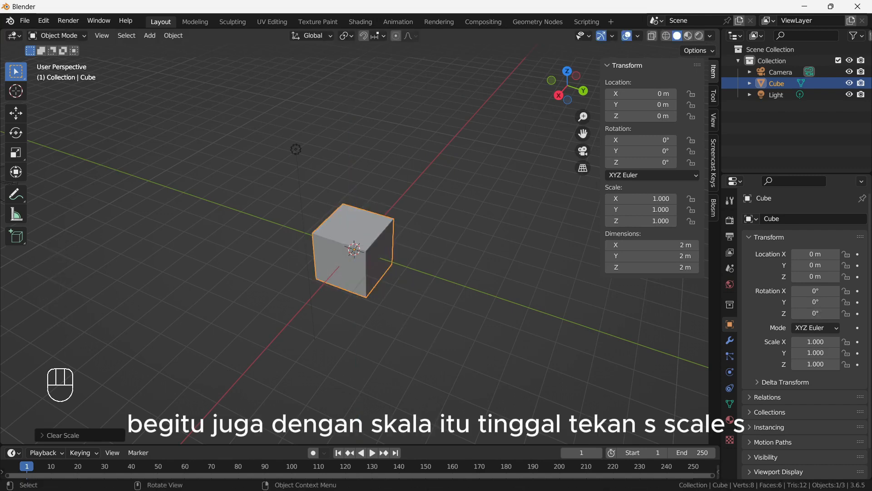
- Try scaling the cube uniformly with the Scale command and cancel it
key(s)
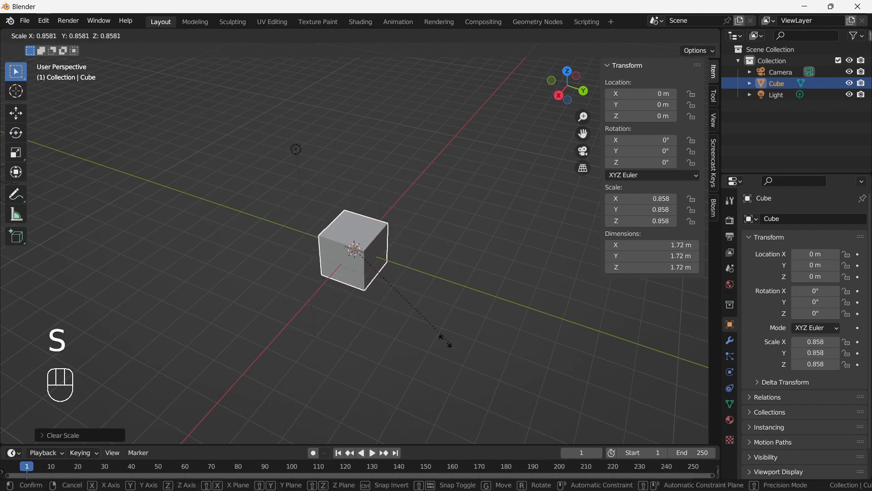
right_click(475, 354)
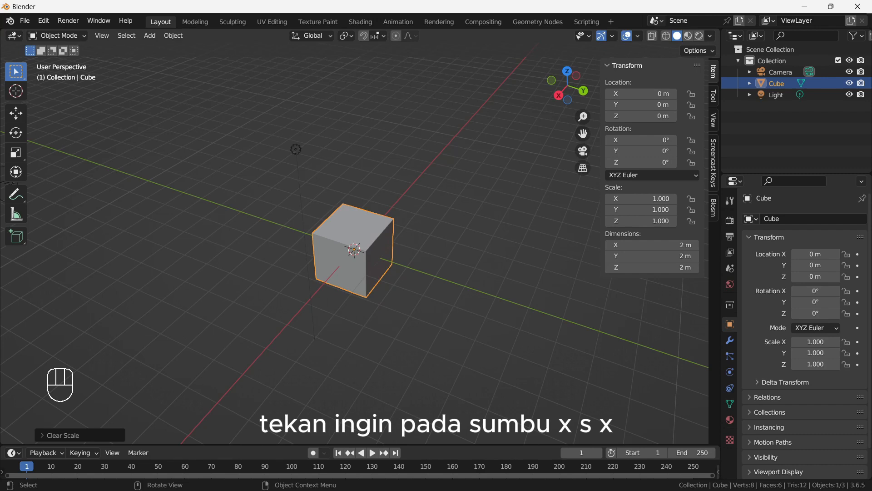
- Try scaling the cube along the global X, Y and Z axes in turn, cancelling each scaling
key(s)
key(x)
right_click(215, 200)
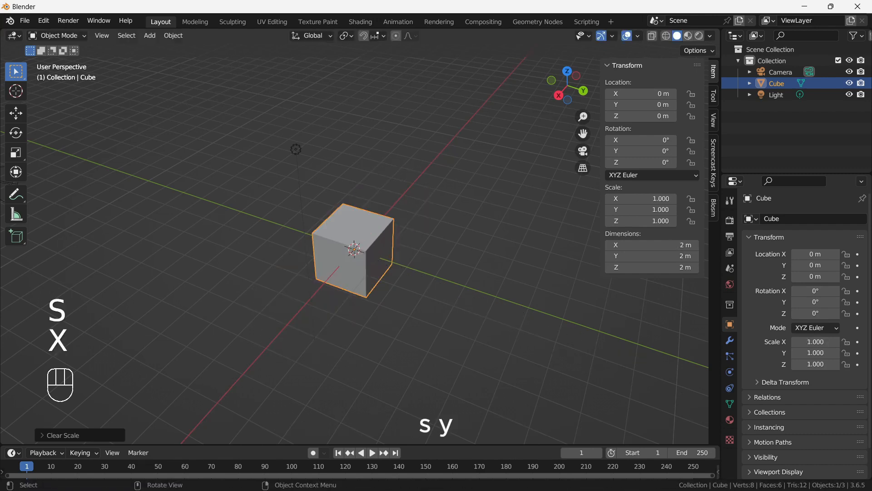
key(s)
key(y)
right_click(272, 224)
key(s)
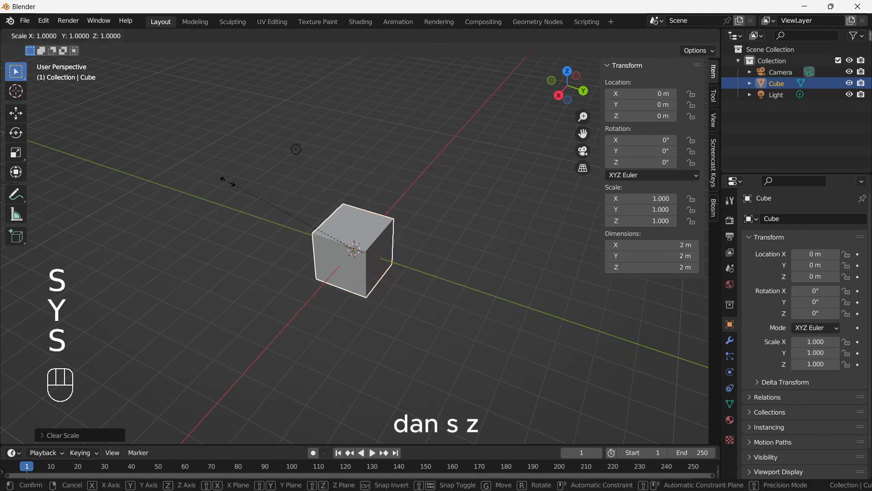
key(z)
right_click(166, 75)
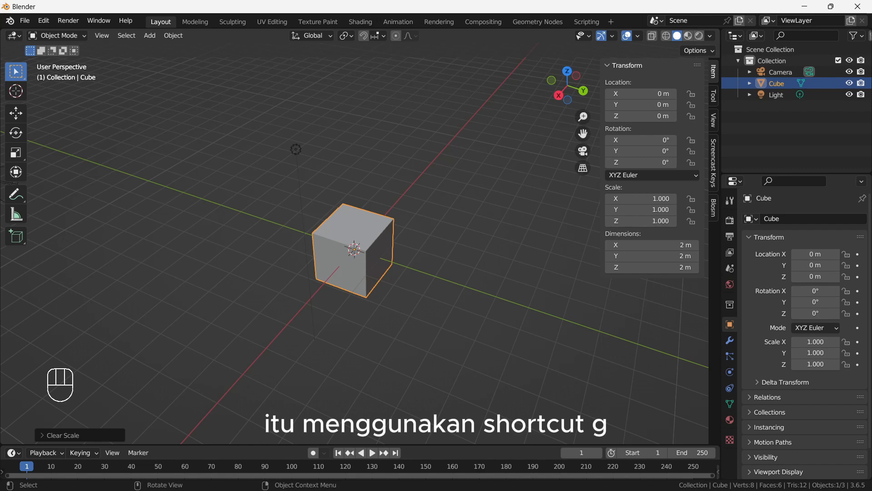
- Try moving the cube twice without an axis constraint, cancelling each move
key(g)
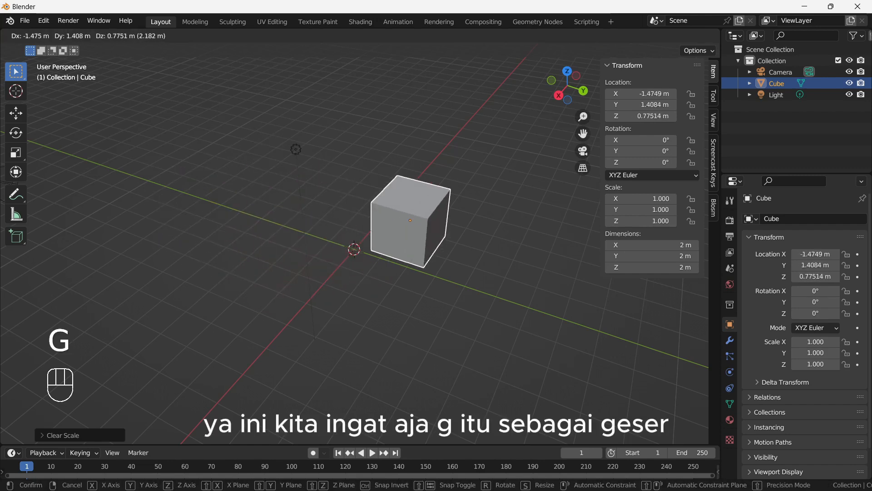
key(Escape)
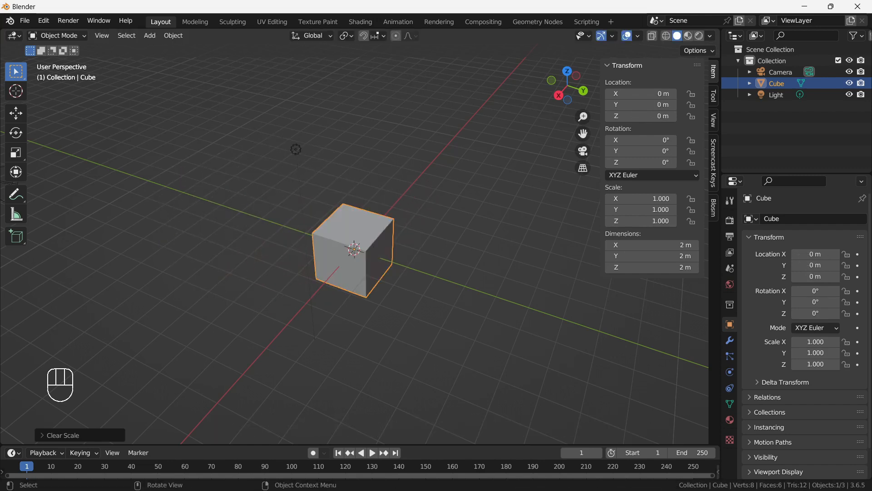
key(g)
key(Escape)
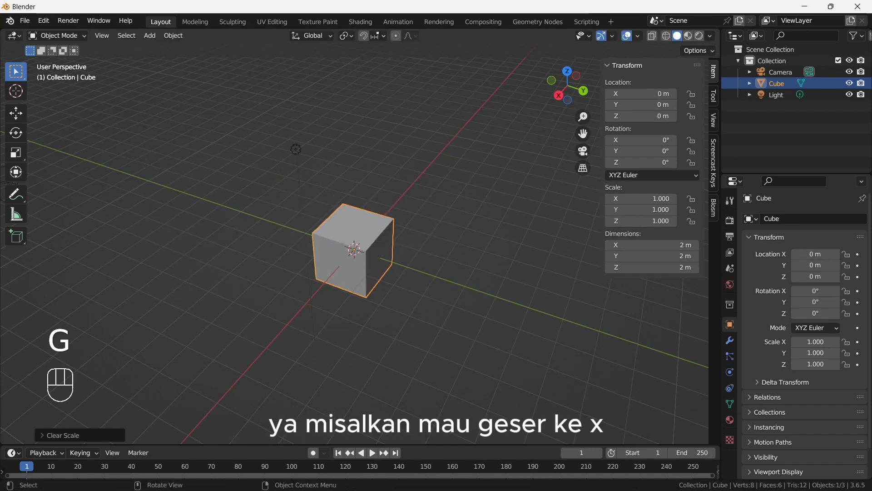
- Try moving the cube along the global X axis and along the global Y axis, cancelling each move
key(g)
key(x)
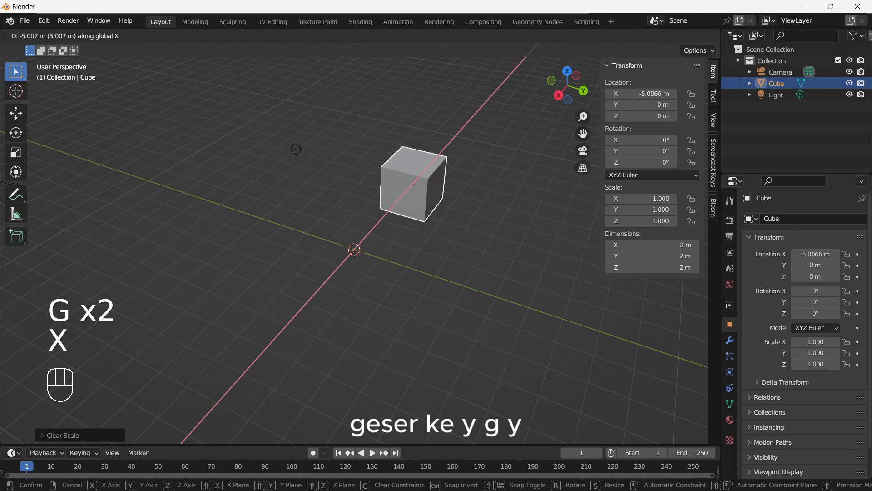
key(Escape)
key(g)
key(y)
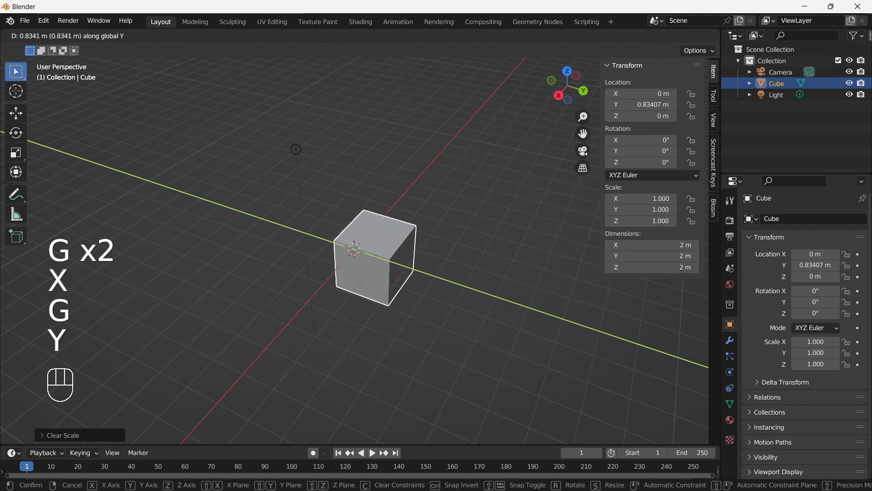
key(Escape)
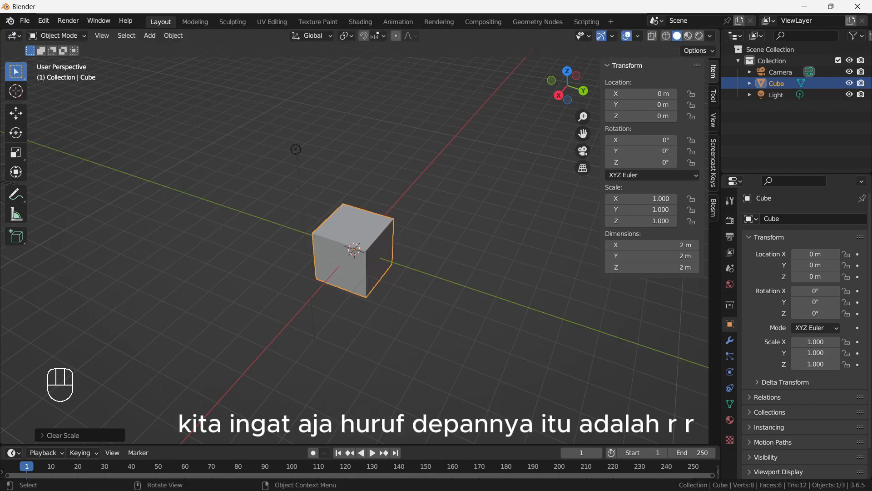
- Try rotating the cube freely and around the global X and Y axes, cancelling the rotations
key(r)
key(Escape)
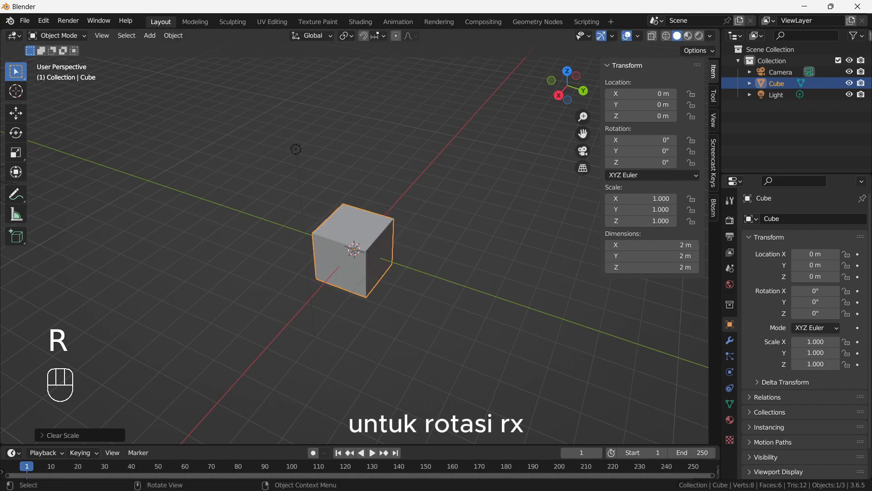
key(r)
key(x)
key(r)
key(y)
key(Escape)
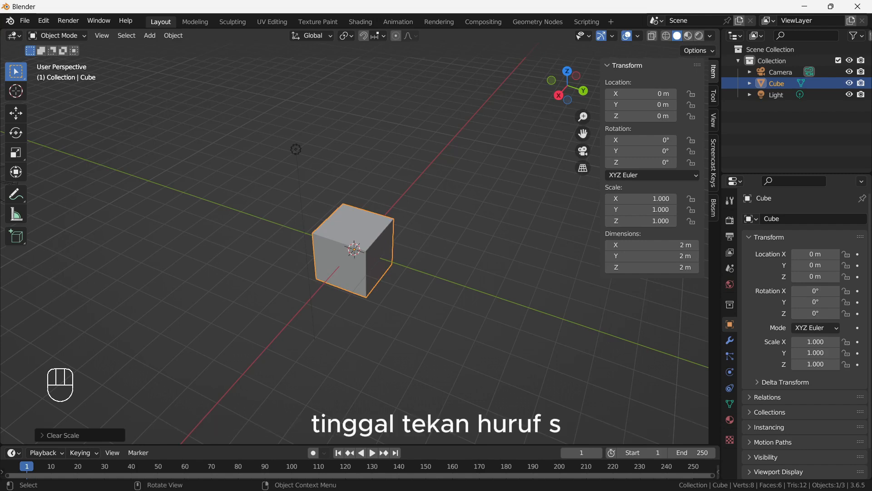
- Try scaling the cube uniformly, along the X axis and along the Y axis, cancelling the scalings
key(s)
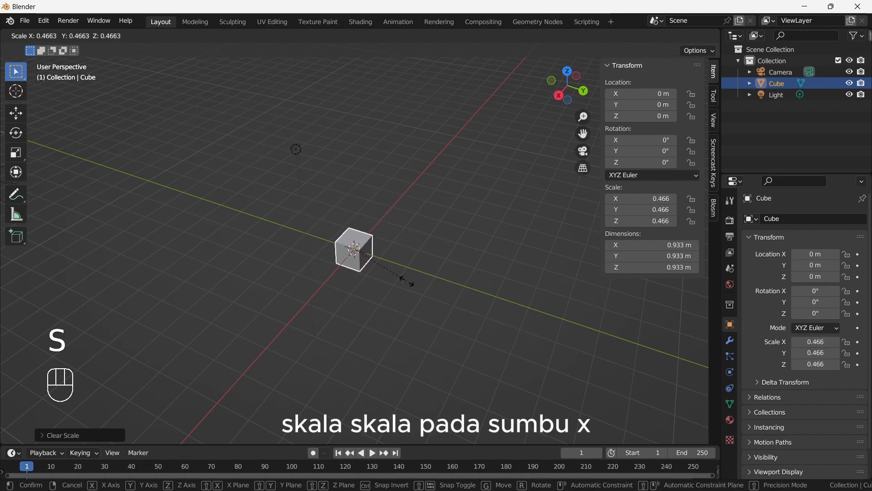
key(s)
key(x)
click(405, 272)
key(s)
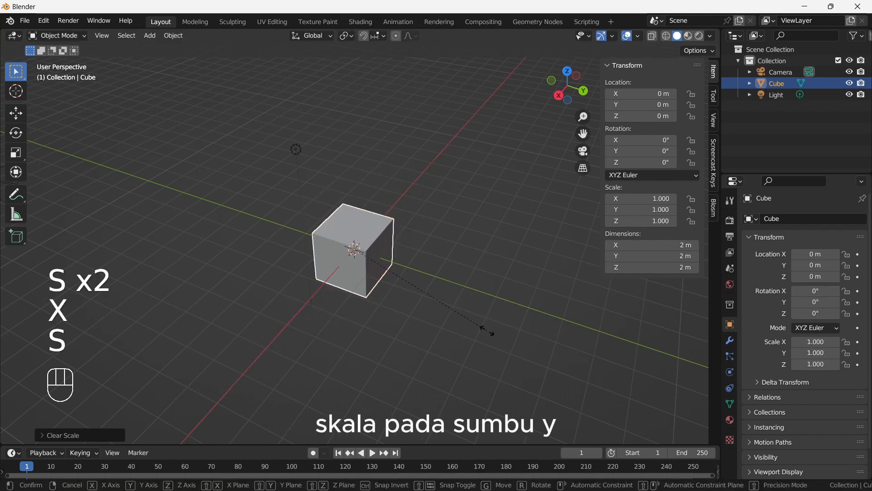
key(y)
right_click(487, 330)
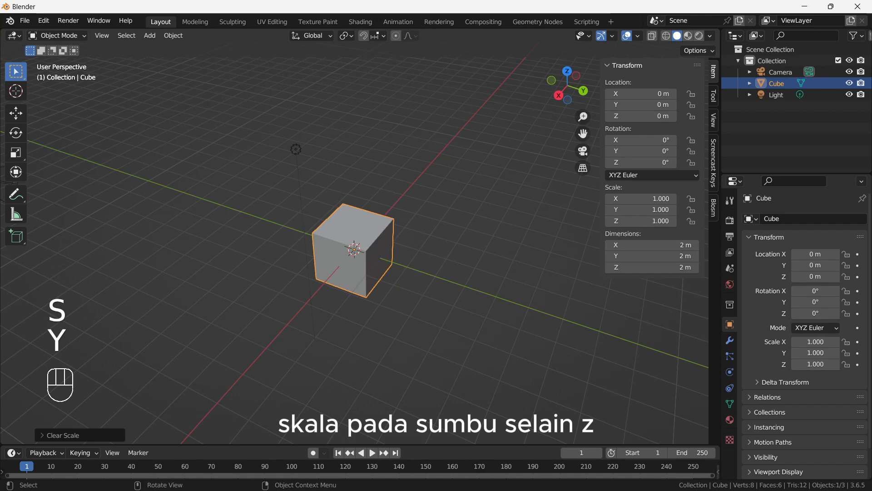
- Try scaling the cube by a factor of about 3.06 in X and Y with the global Z axis locked, and cancel it
key(s)
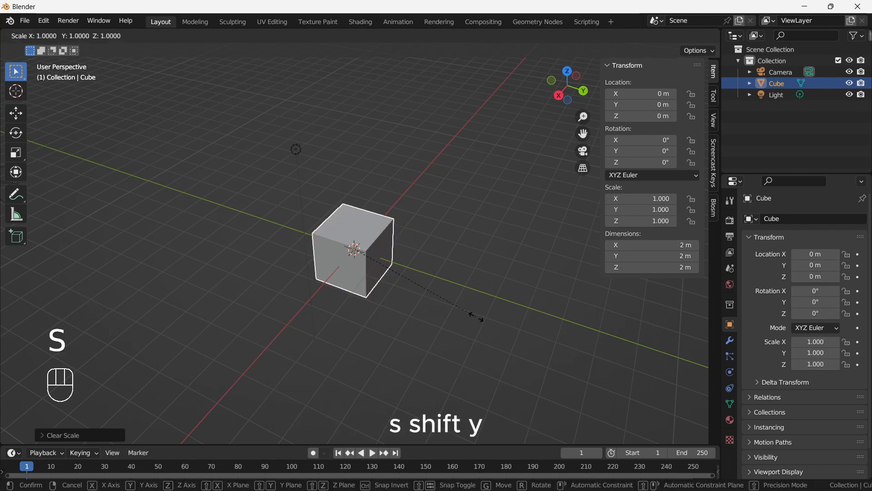
key(shift+z)
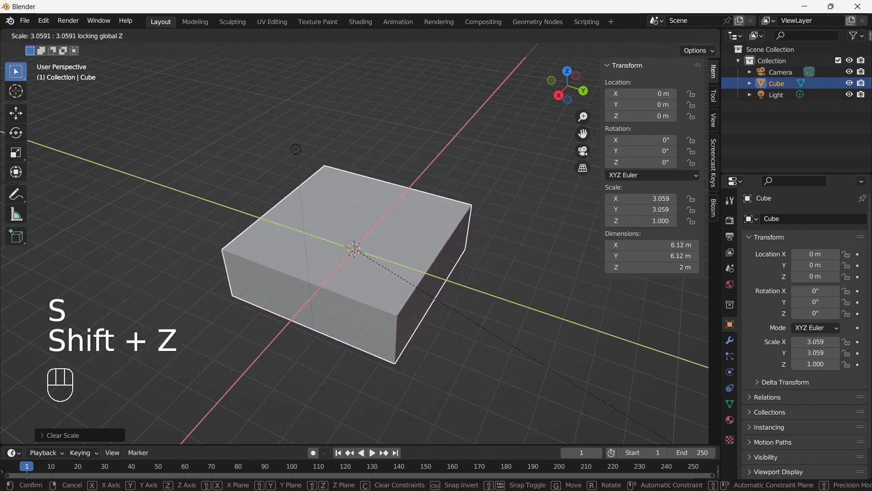
right_click(253, 209)
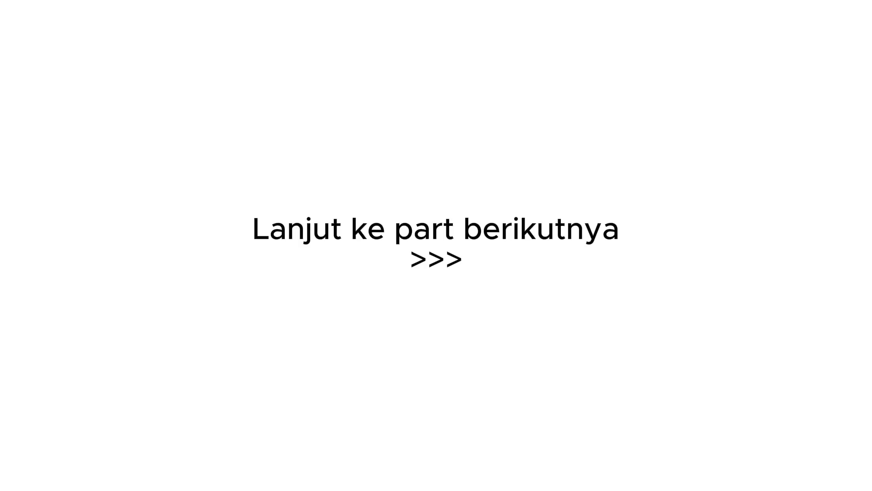